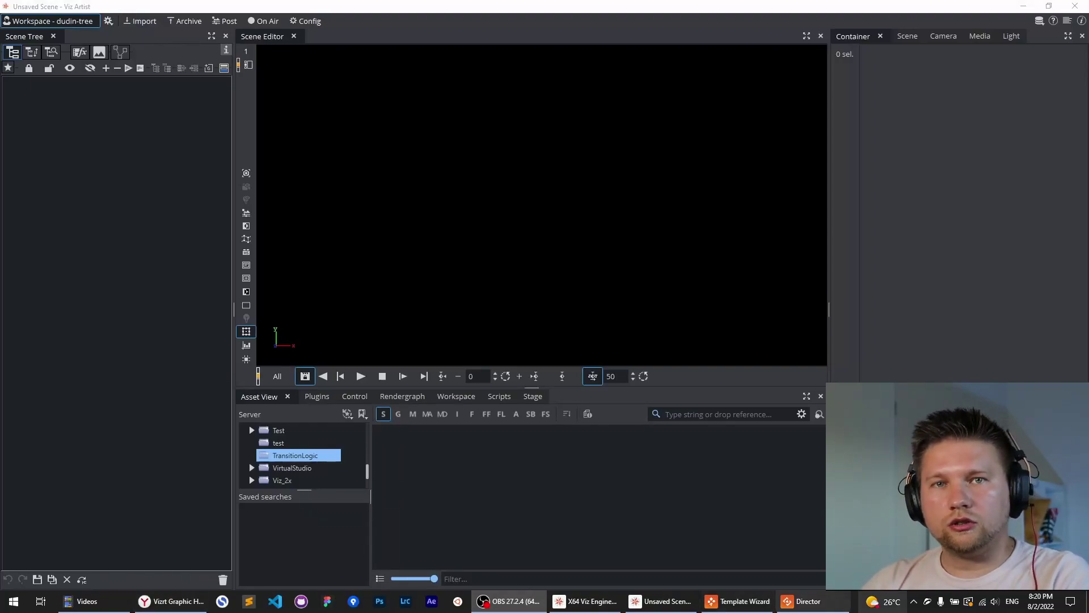
- Create a scene called MAIN in TransitionLogic and open it as /Dudin/TransitionLogic/MAIN
left_click(584, 474)
key("ctrl+n")
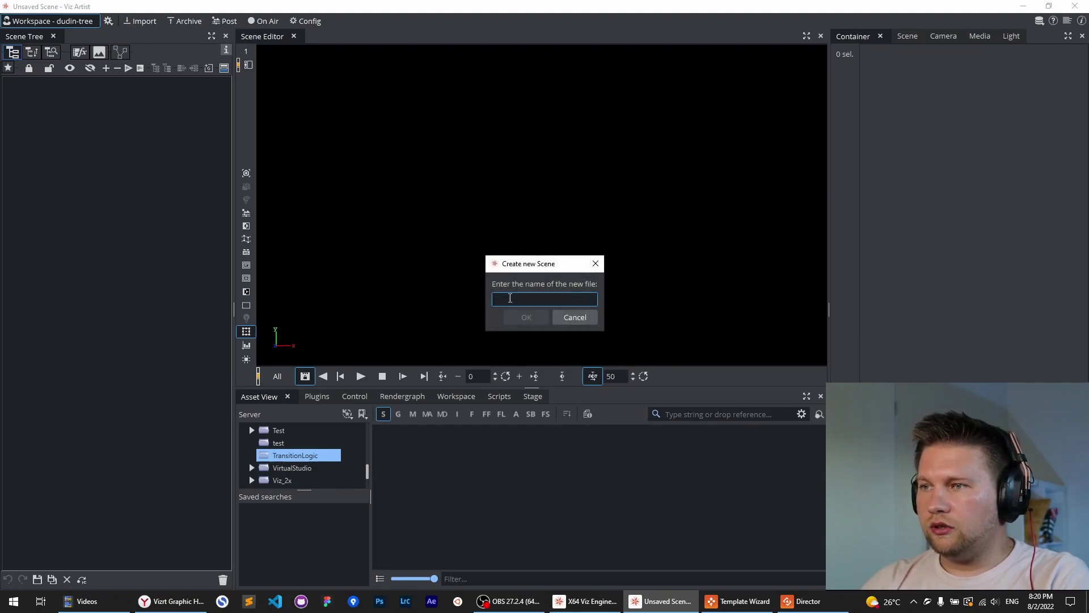
type("MAIN")
left_click(514, 317)
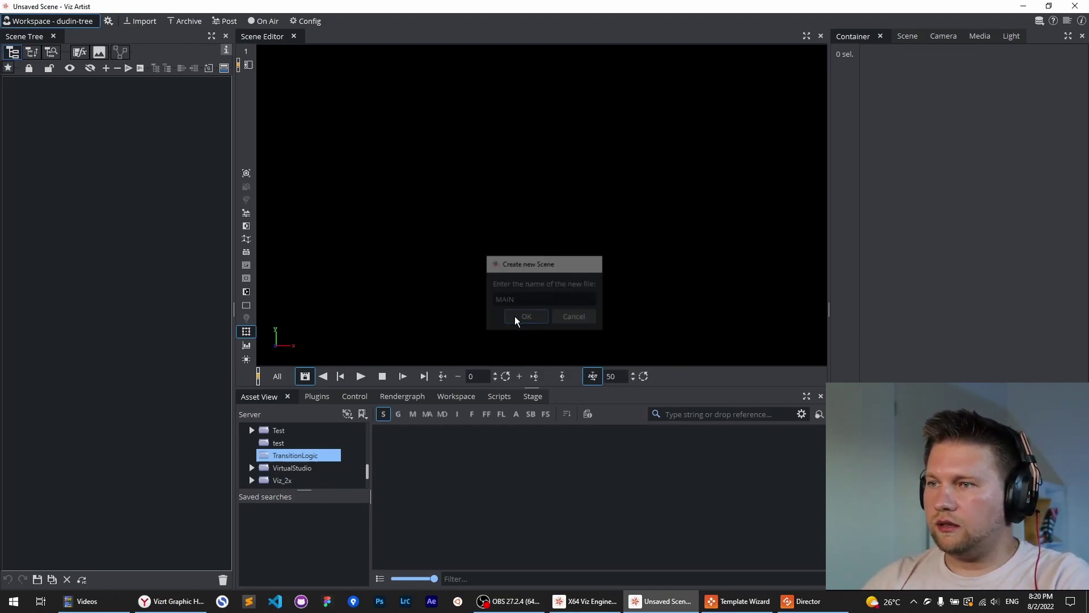
- Add a group container to the MAIN scene and rename it Title
left_click(209, 68)
left_click(68, 91)
right_click(68, 91)
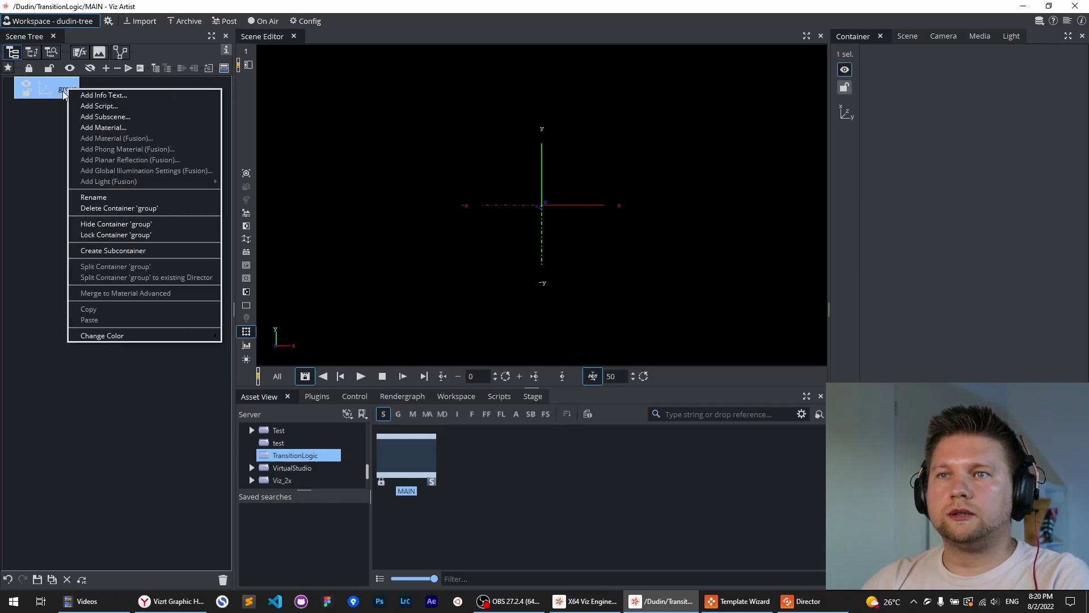
key("Escape")
double_click(68, 90)
type("Title")
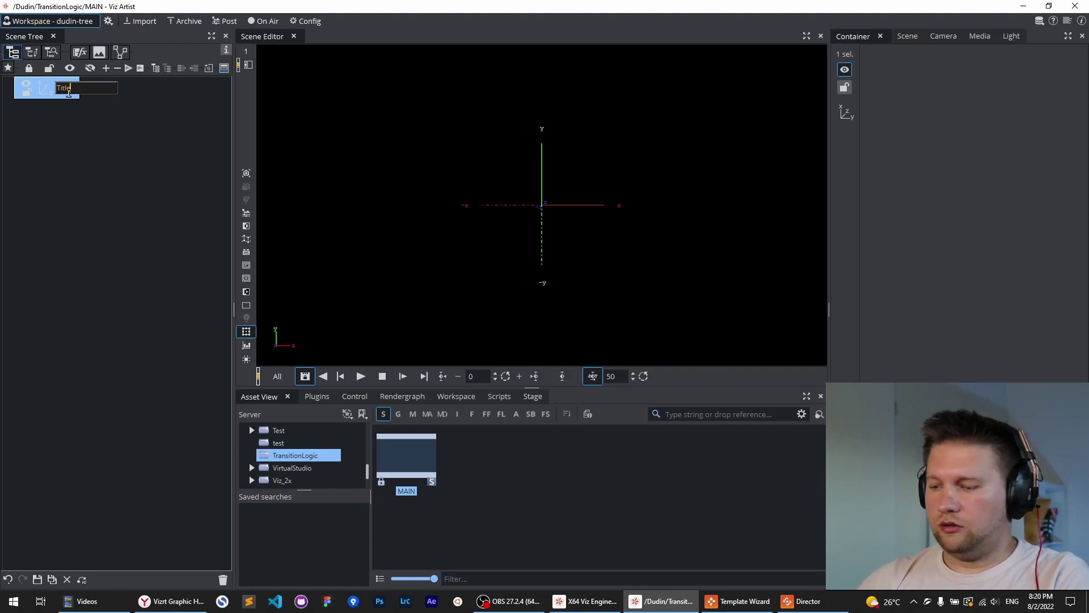
key("Return")
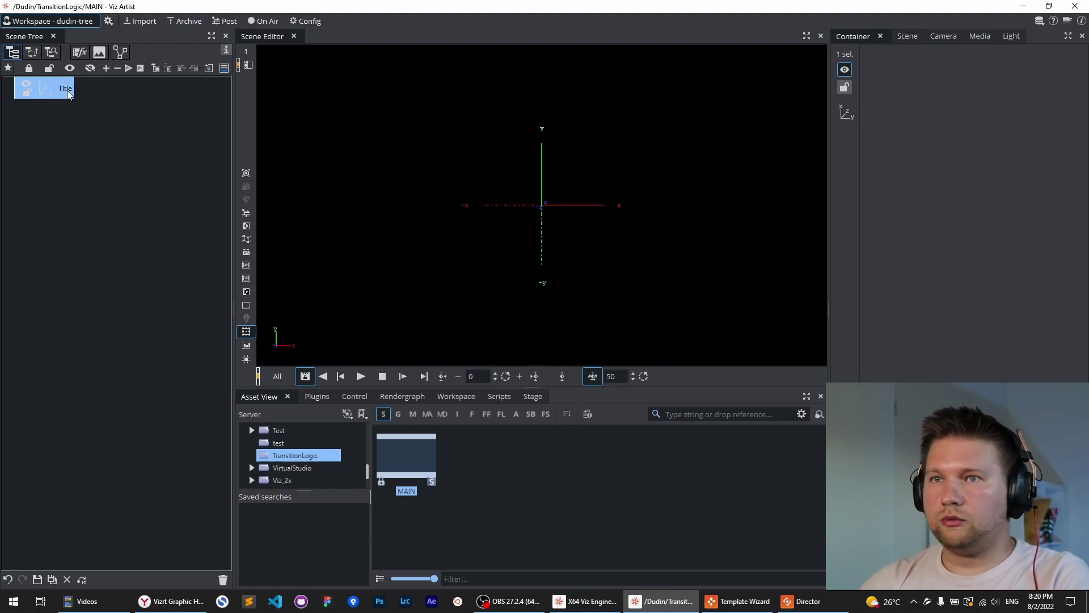
- Add a new Stage director and rename it from Default to Title
left_click(532, 396)
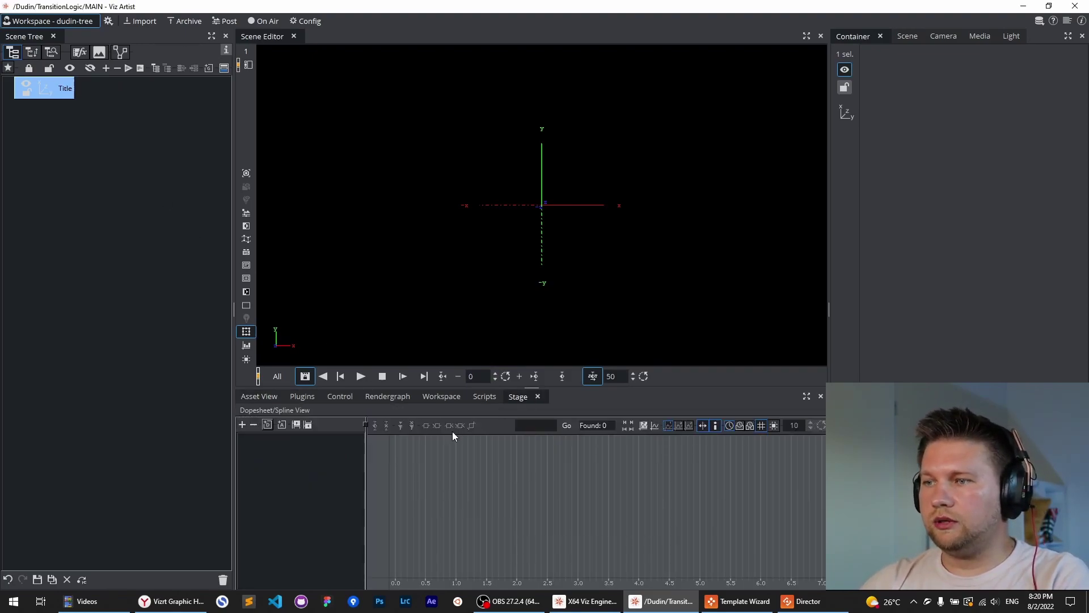
left_click(267, 426)
right_click(261, 438)
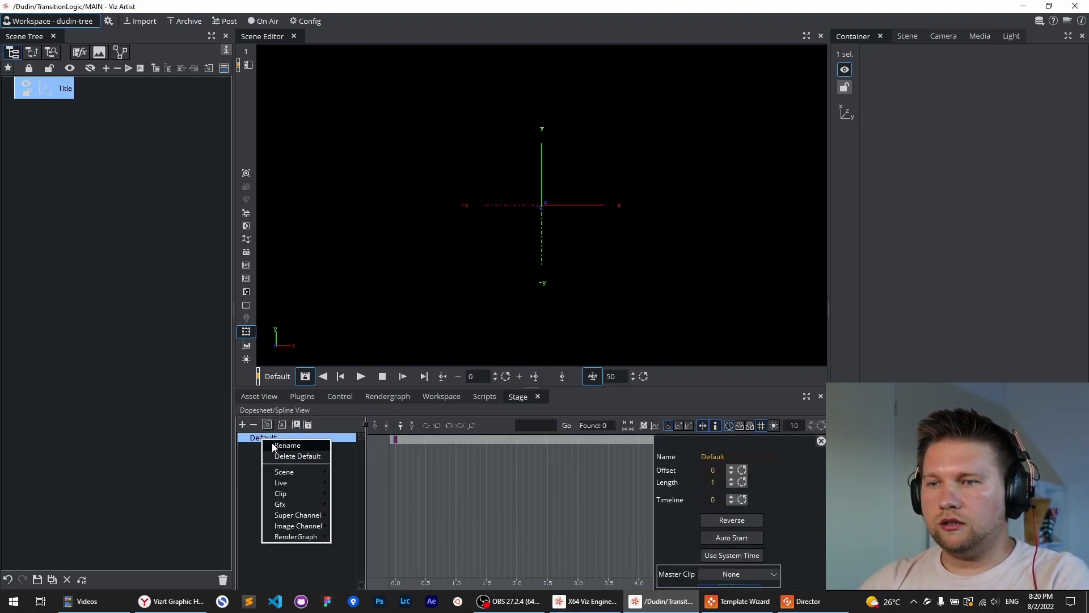
left_click(274, 445)
type("Title")
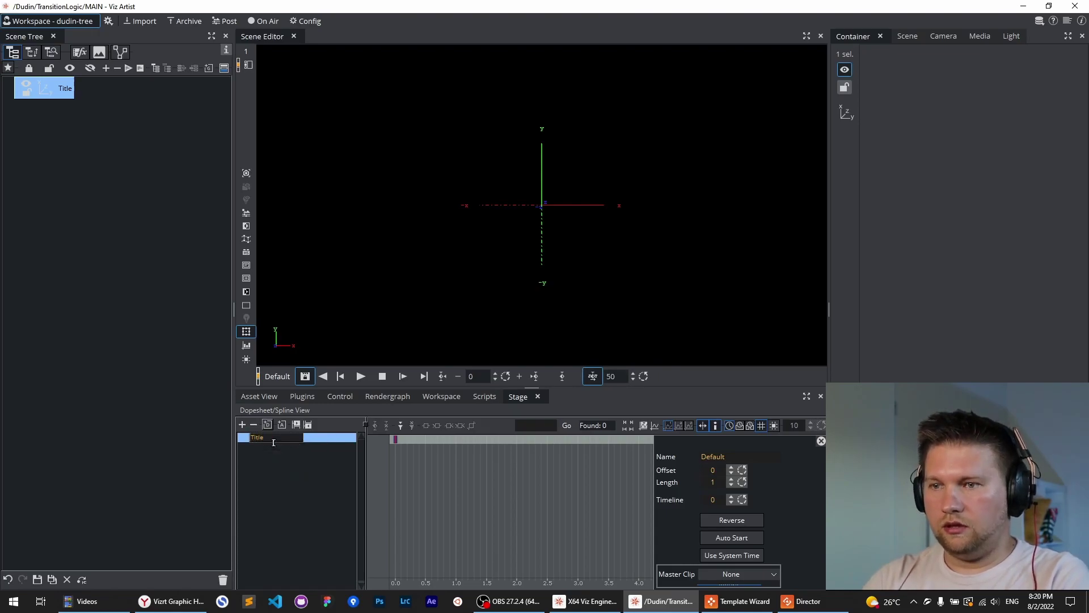
key("Return")
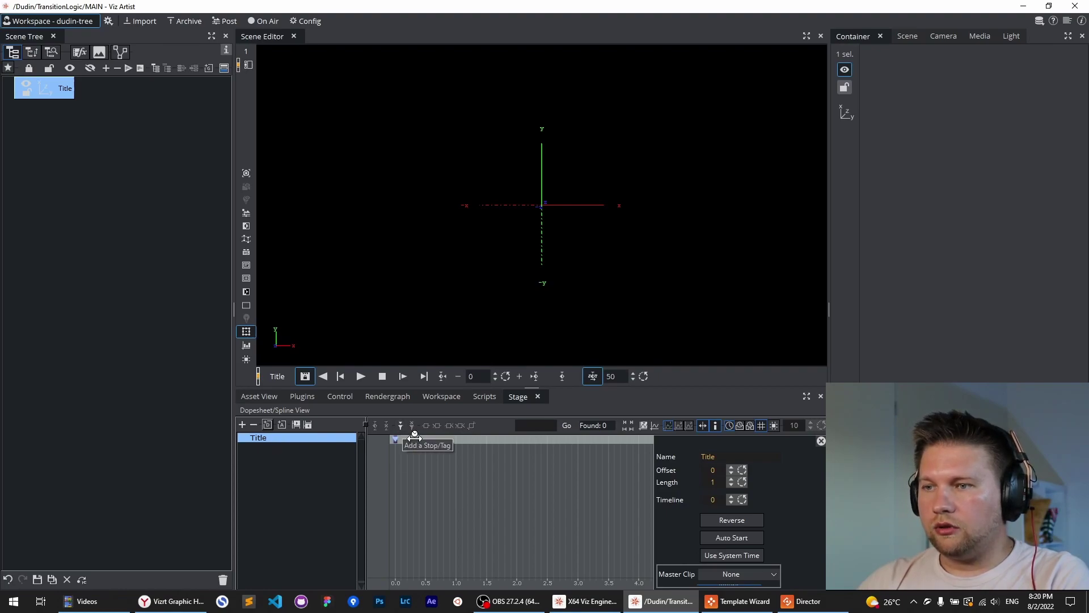
- Add a stop point at frame 24 on the Title director and start naming it IN
mouse_move(415, 440)
left_mouse_down()
mouse_move(427, 453)
mouse_move(396, 441)
left_mouse_up()
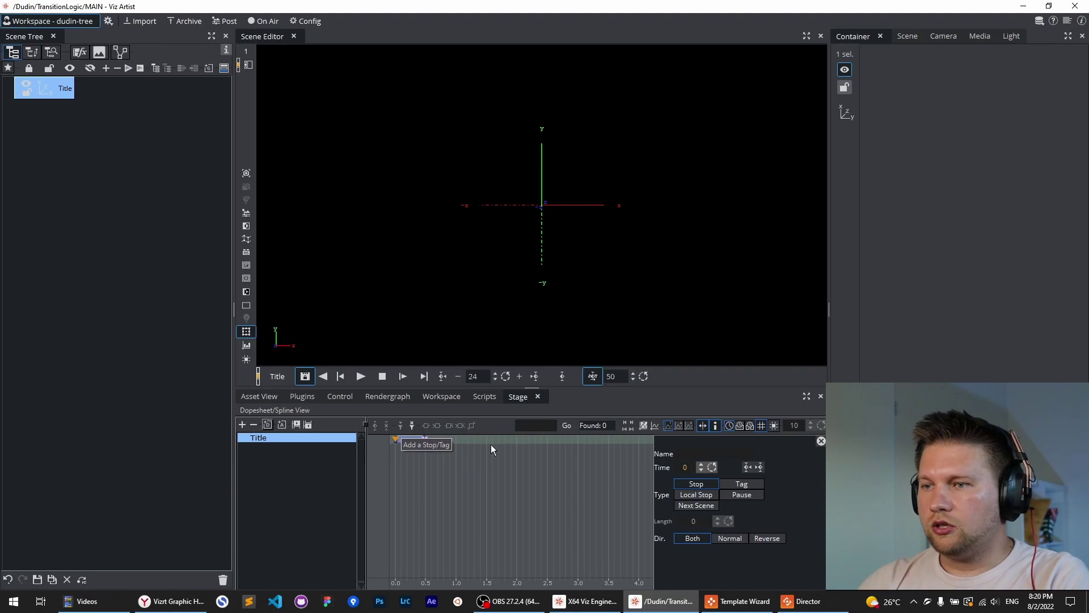
left_click(707, 454)
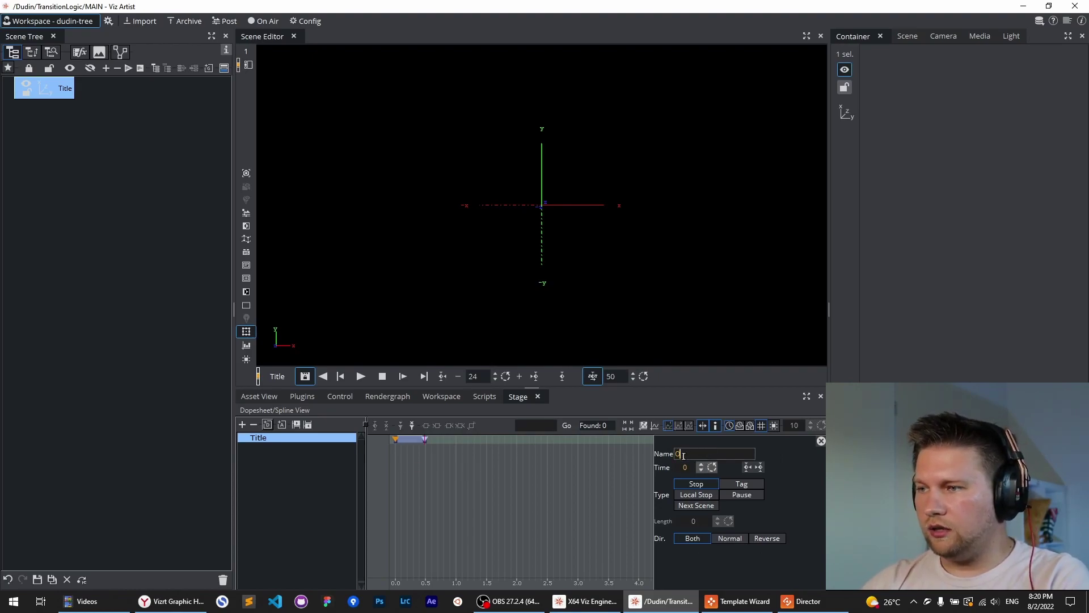
double_click(744, 459)
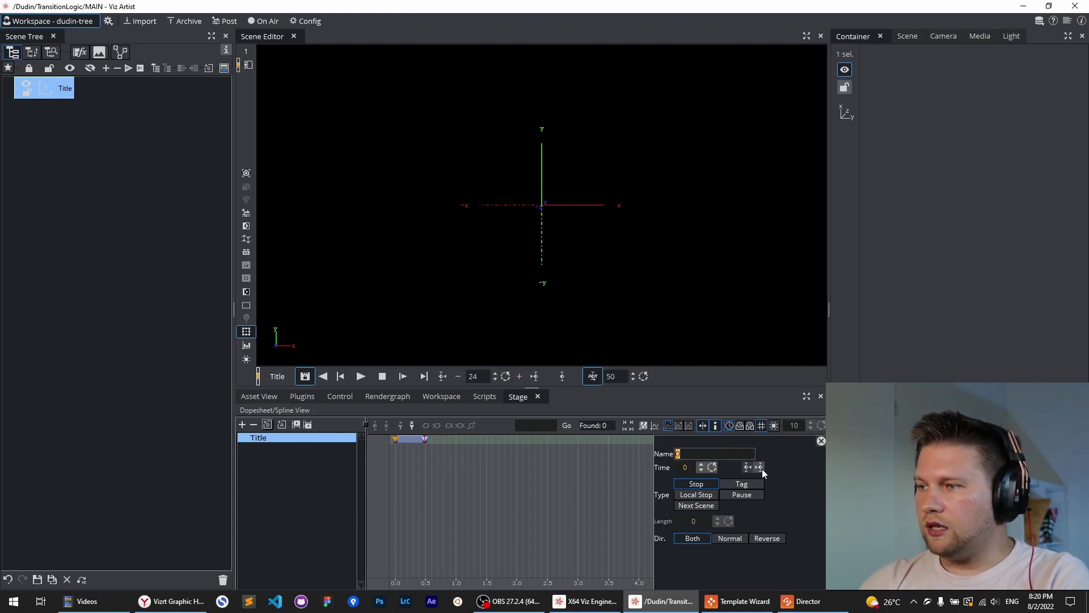
left_click(762, 467)
left_click(691, 456)
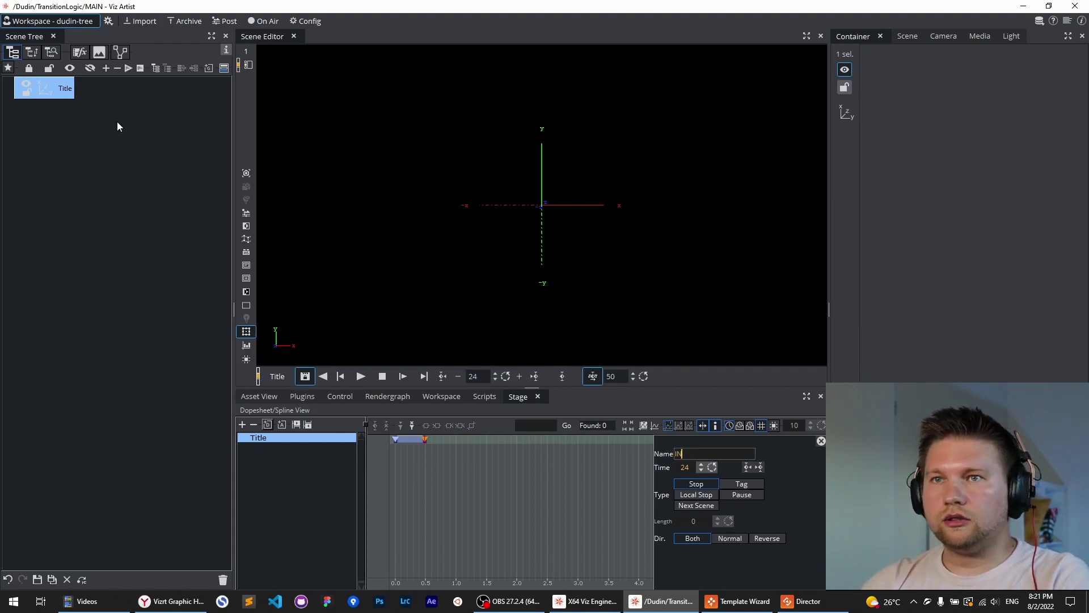
- Drop the Toggle plugin onto the Title container to create Title_A and Title_B
left_click(302, 396)
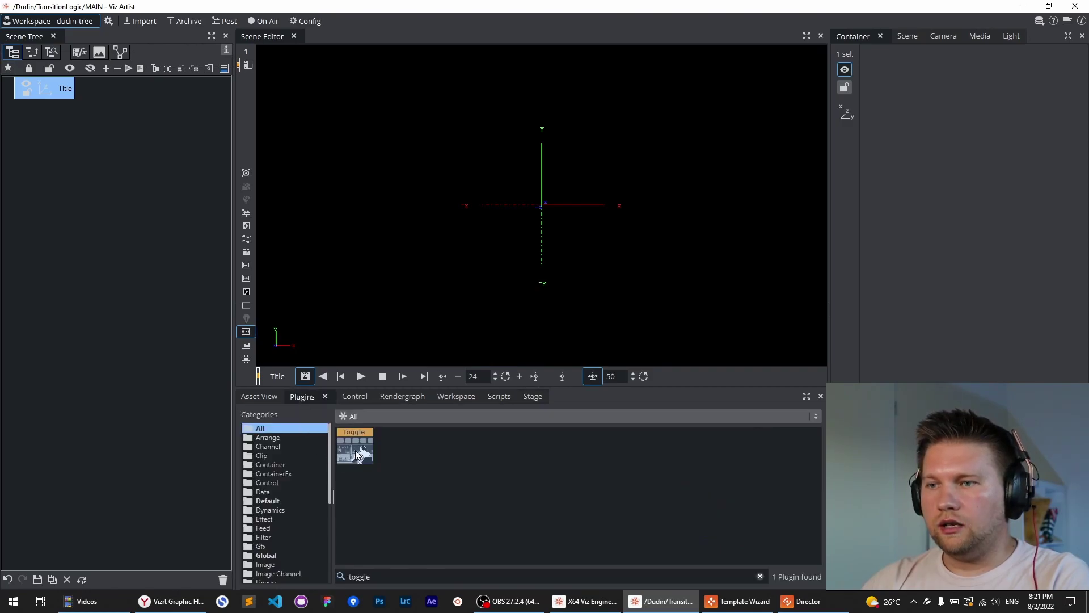
left_click_drag(356, 448, 66, 90)
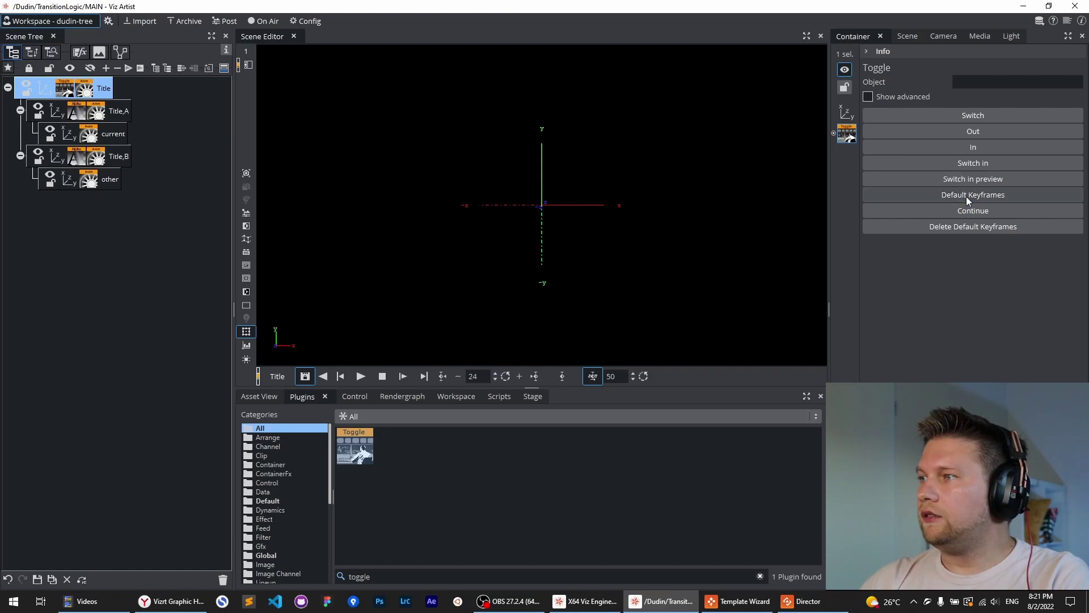
left_click(533, 397)
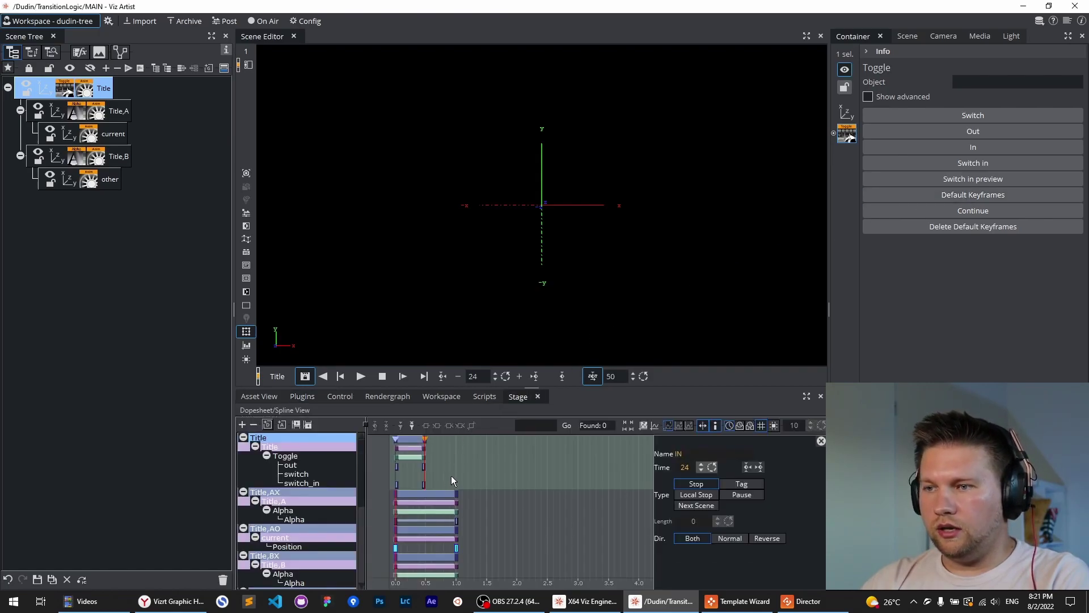
left_click(270, 448)
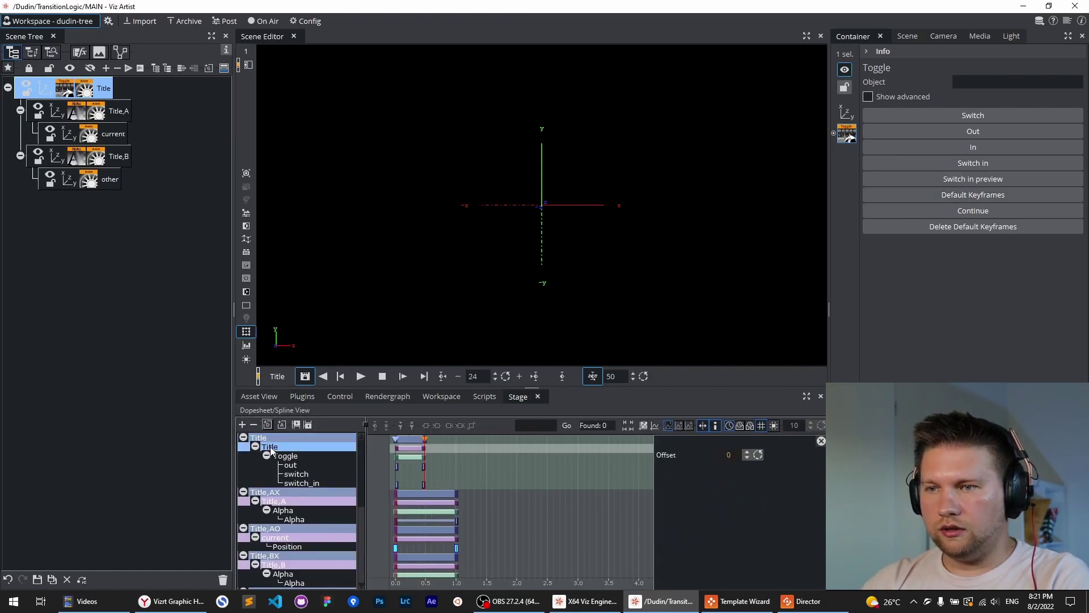
- Review the Title director, then collapse the Title, AX, AO, BX and BO branches
left_click(261, 438)
left_click(268, 449)
left_click(261, 440)
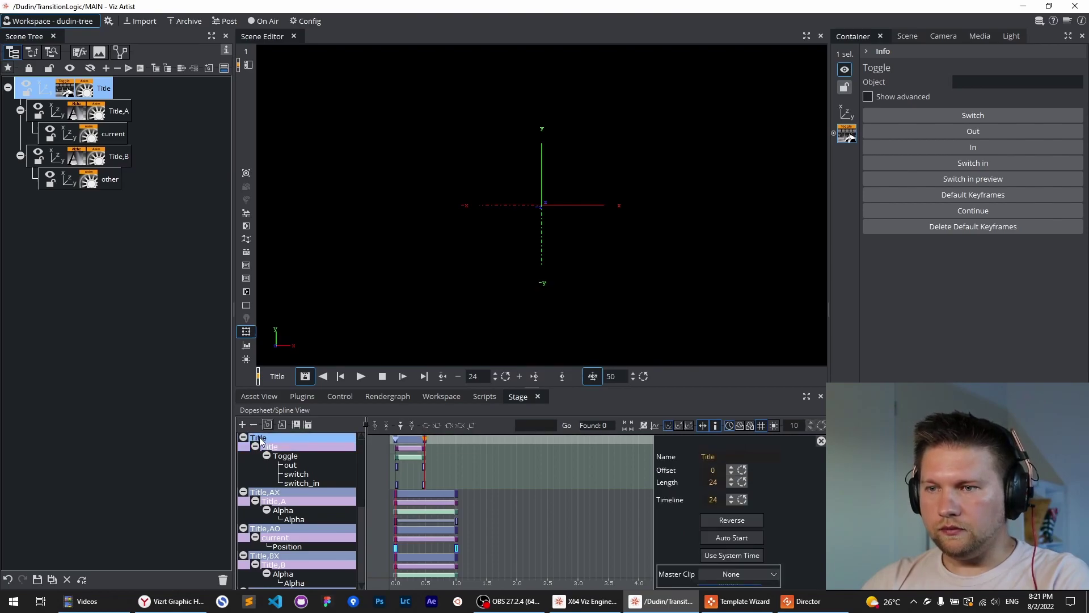
left_click(244, 438)
left_click(243, 447)
left_click(243, 456)
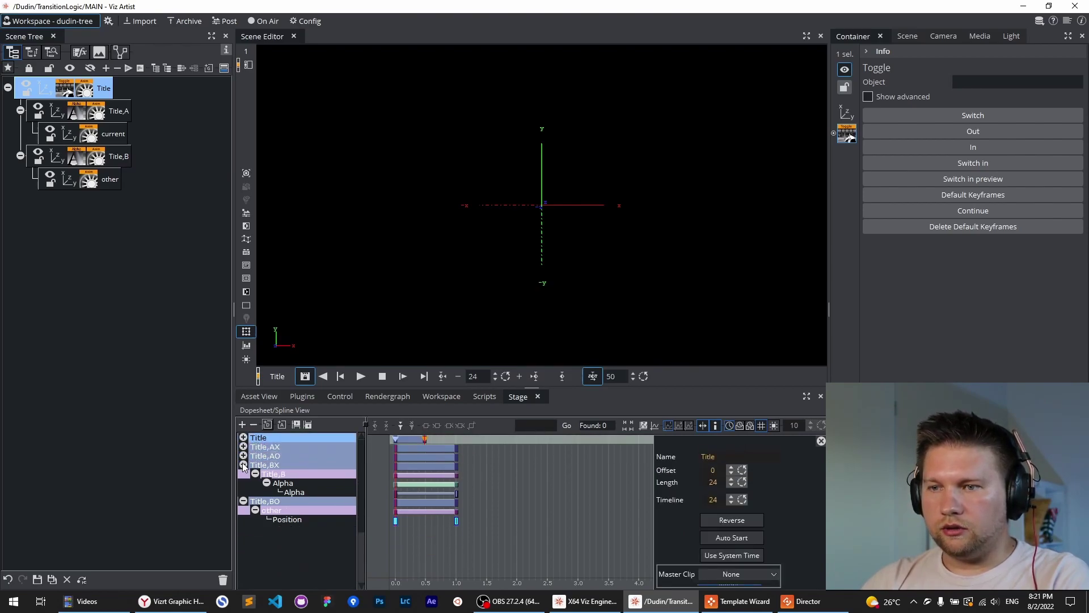
left_click(243, 465)
left_click(243, 473)
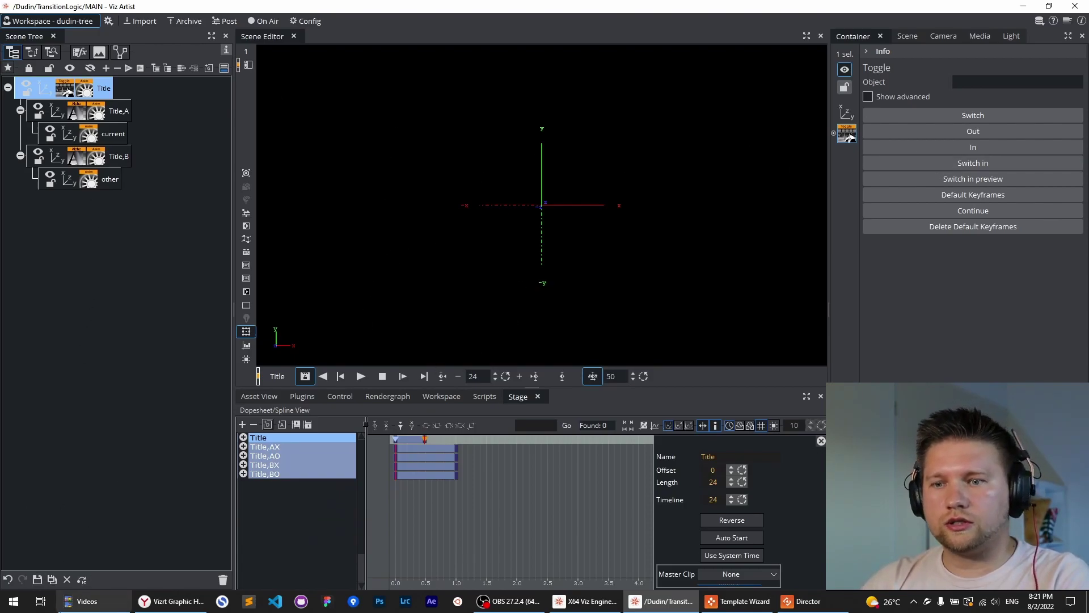
- Save and close the MAIN scene
left_click(37, 579)
left_click(67, 579)
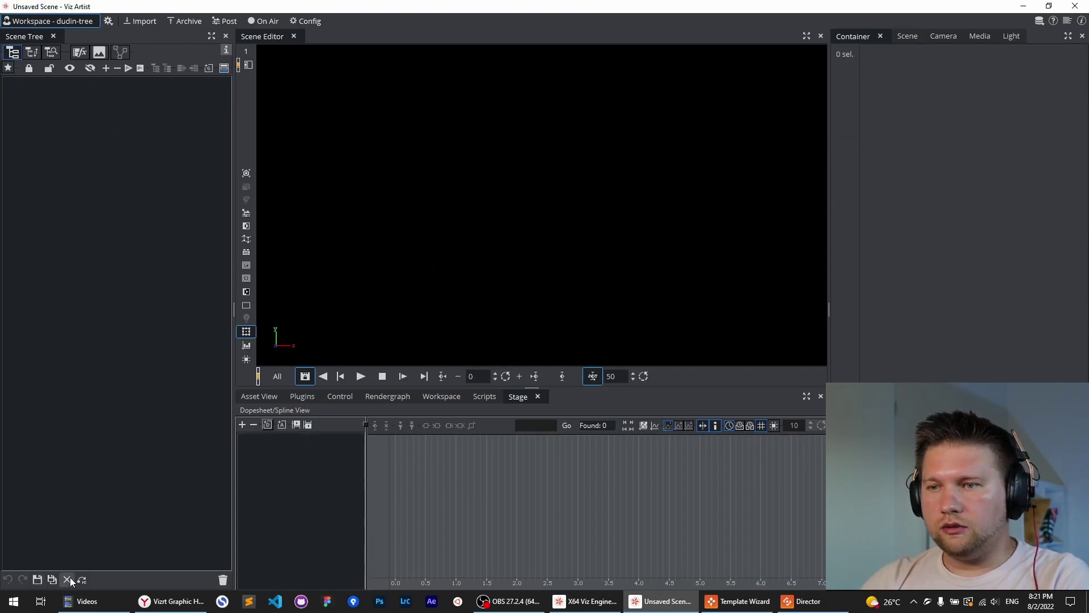
left_click(257, 397)
- Create a new scene named Title in TransitionLogic and open it
right_click(493, 446)
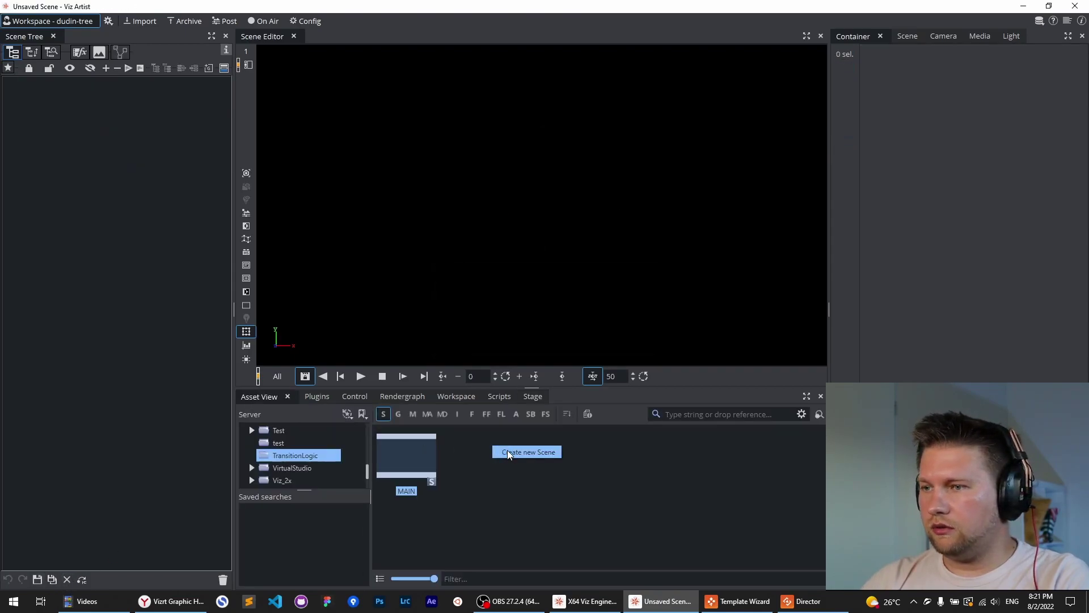
left_click(508, 452)
type("T")
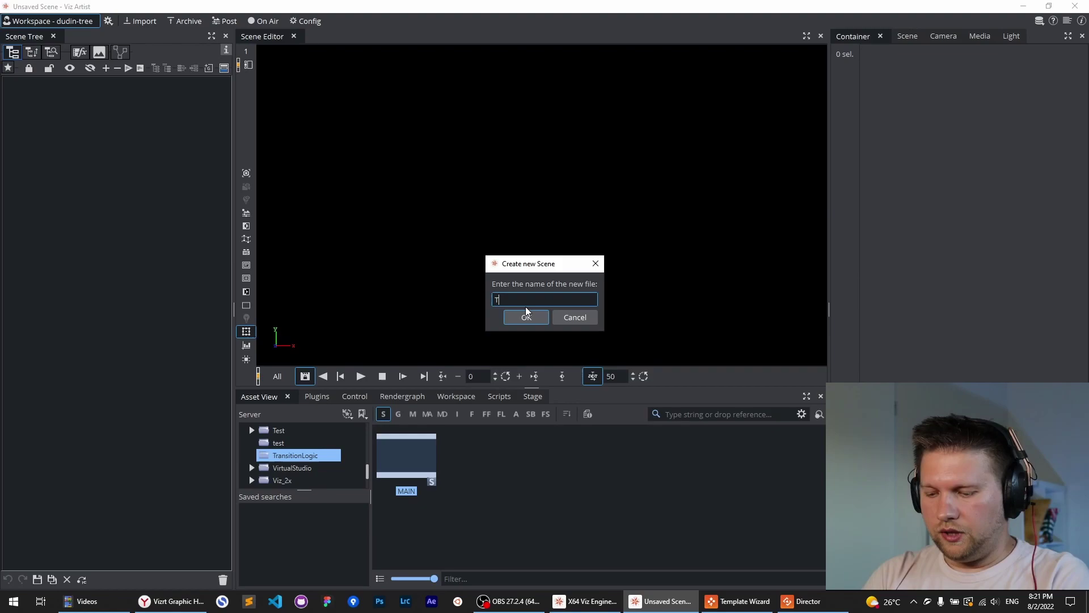
type("itle")
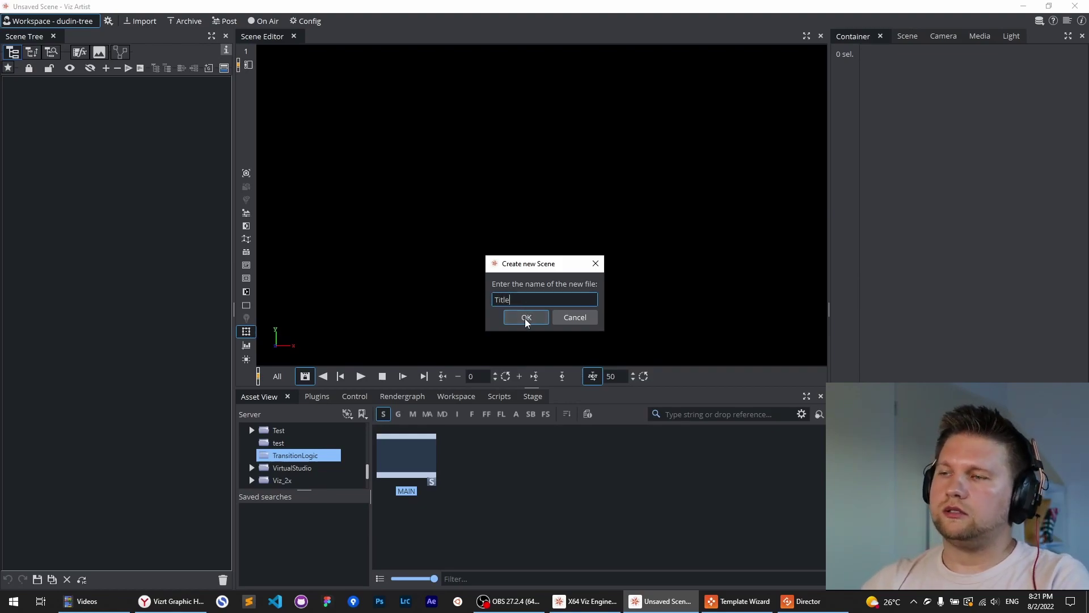
left_click(526, 317)
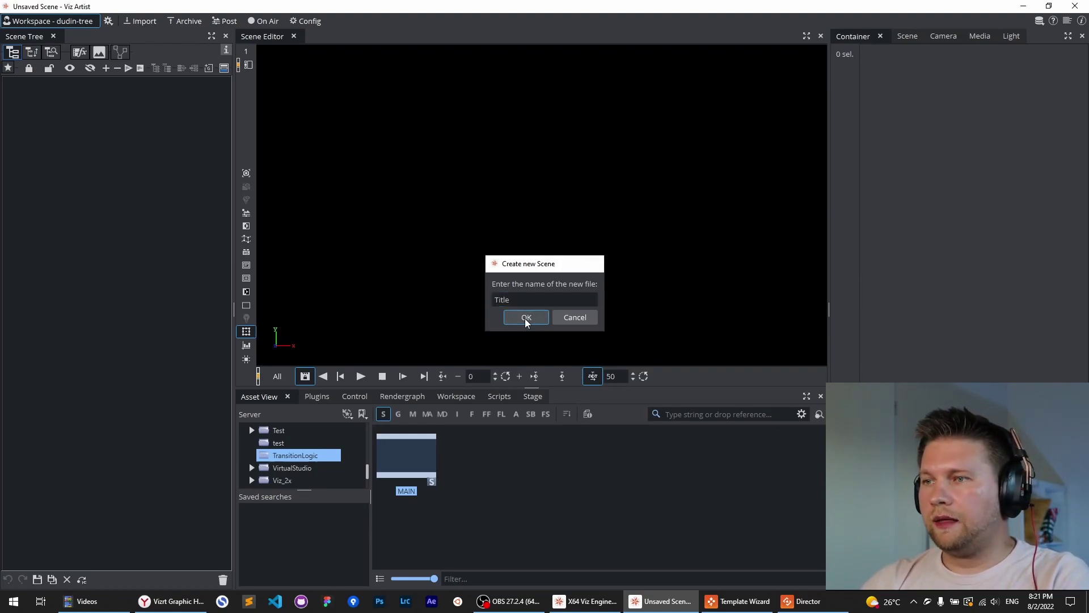
double_click(482, 457)
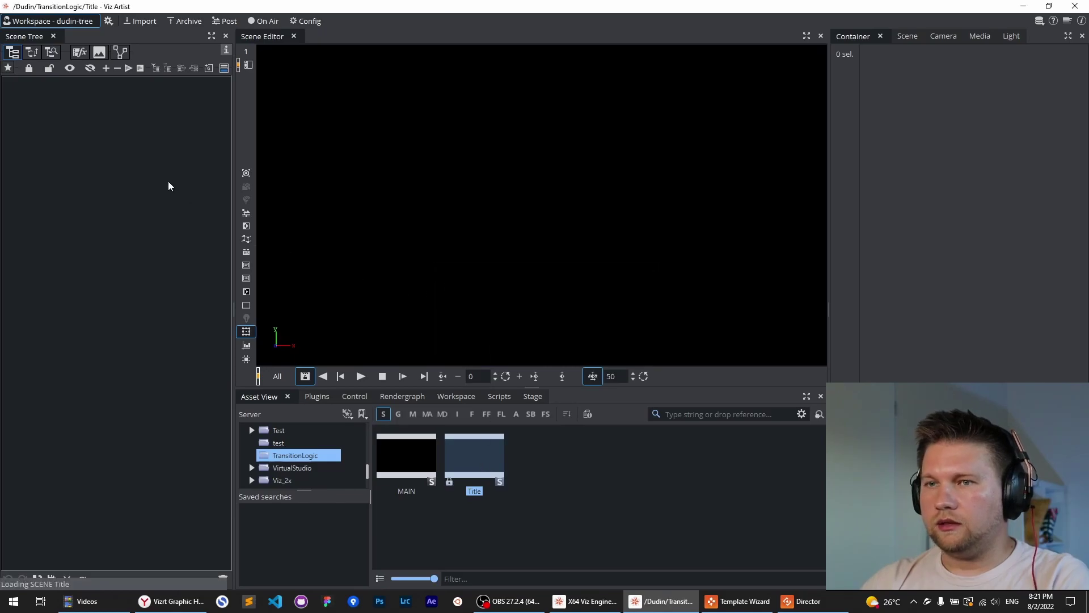
- Add Avenir-Next-Cyr-Bold text, group it under a new parent, and open the plugin search
left_click(472, 414)
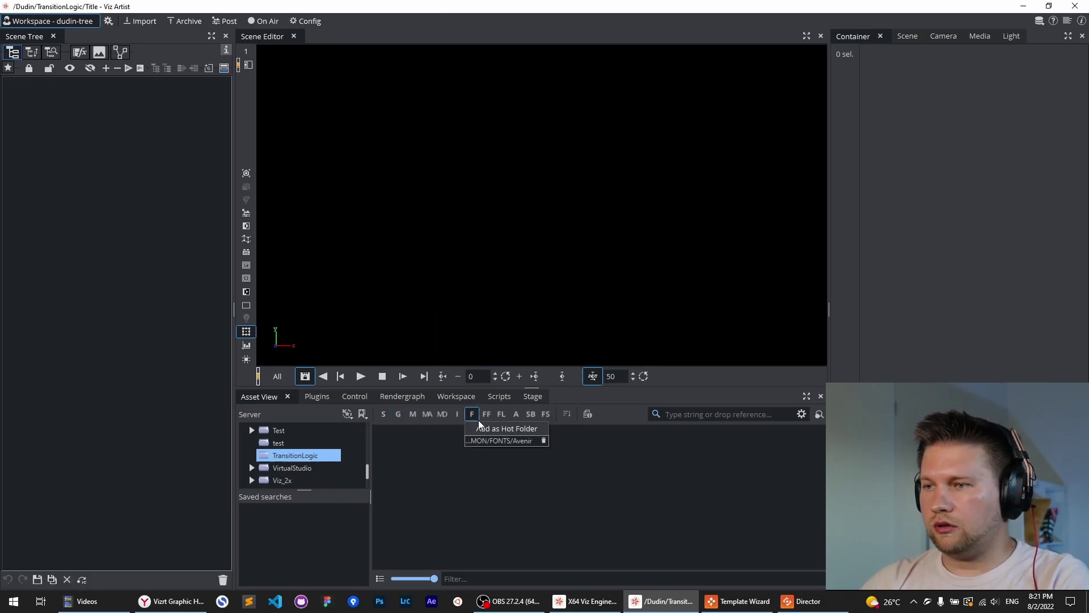
left_click_drag(402, 464, 334, 321)
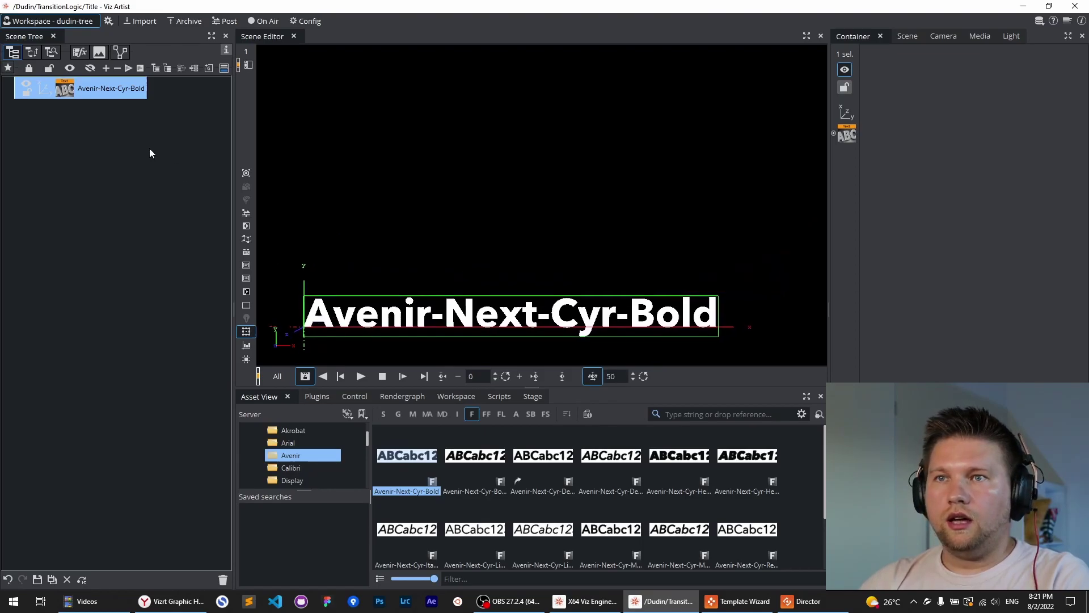
left_click(155, 68)
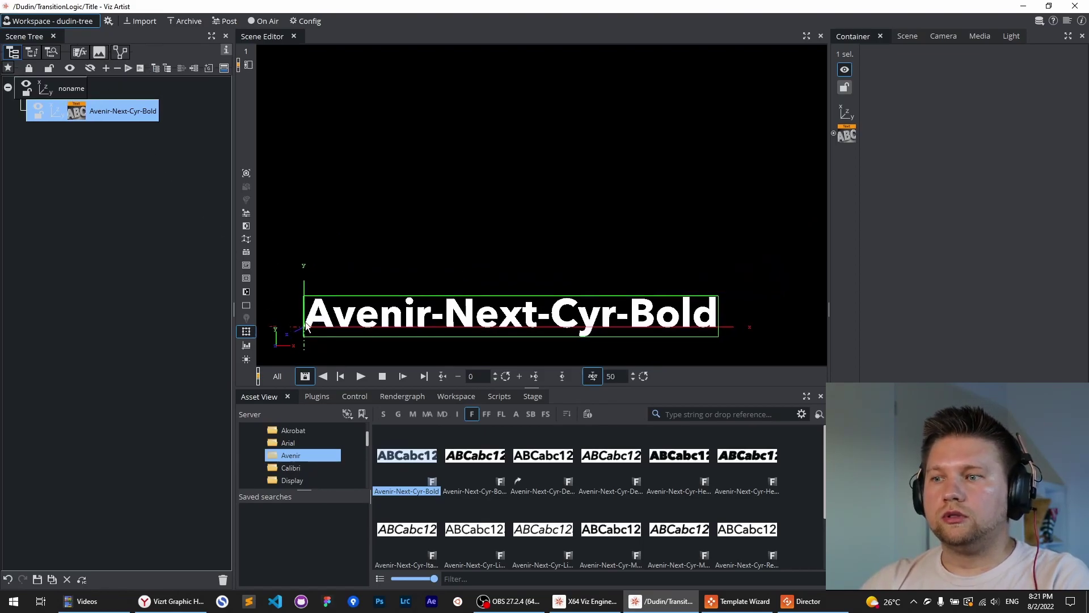
left_click(313, 397)
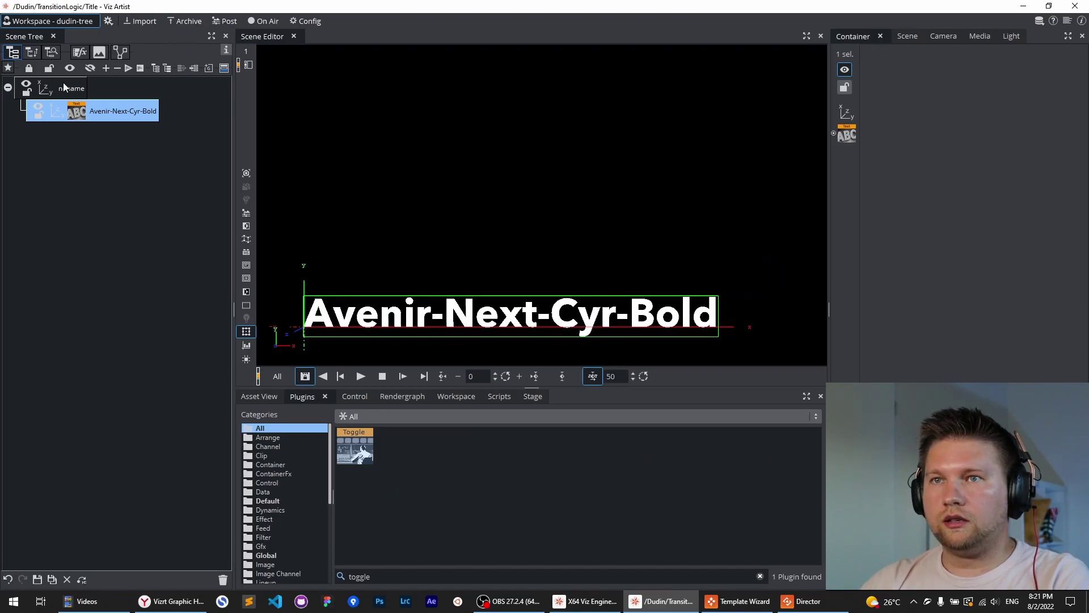
double_click(359, 577)
- Attach Control Text to the text container and set the field identifier to title
type("text")
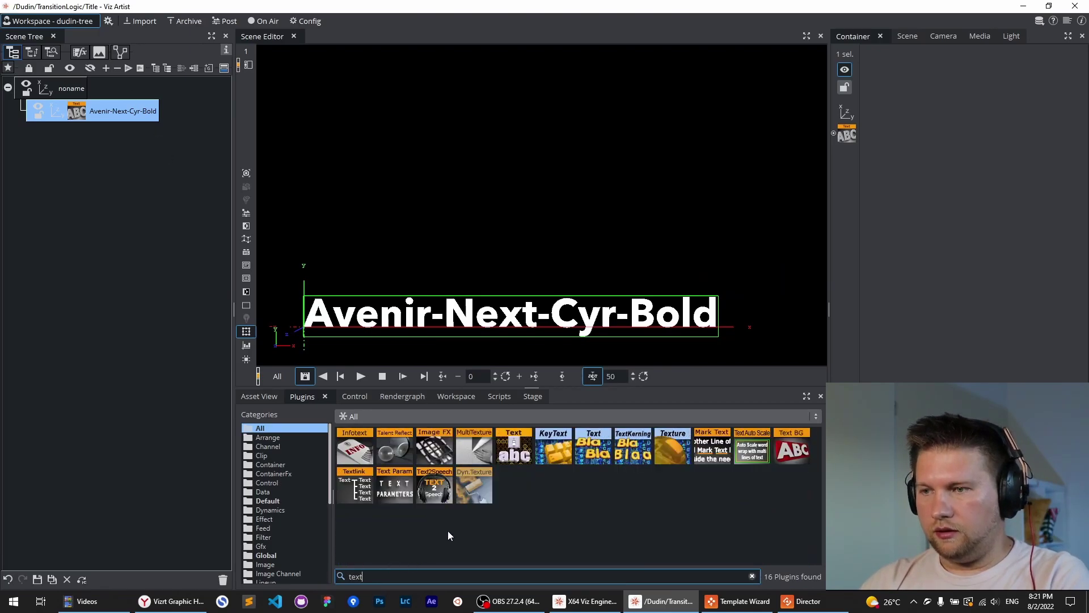
left_click_drag(513, 448, 121, 107)
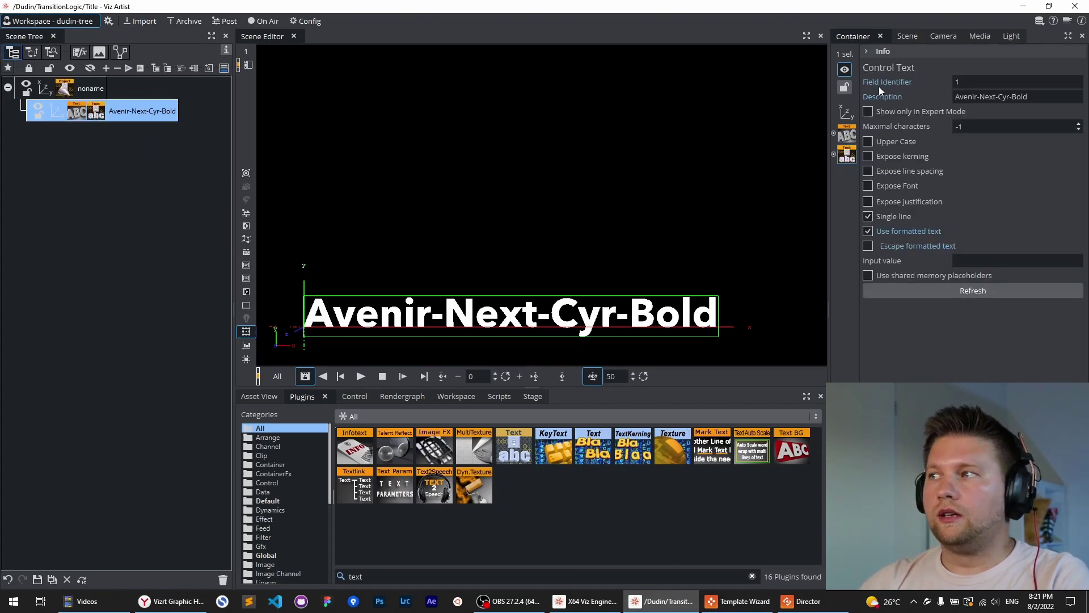
double_click(998, 86)
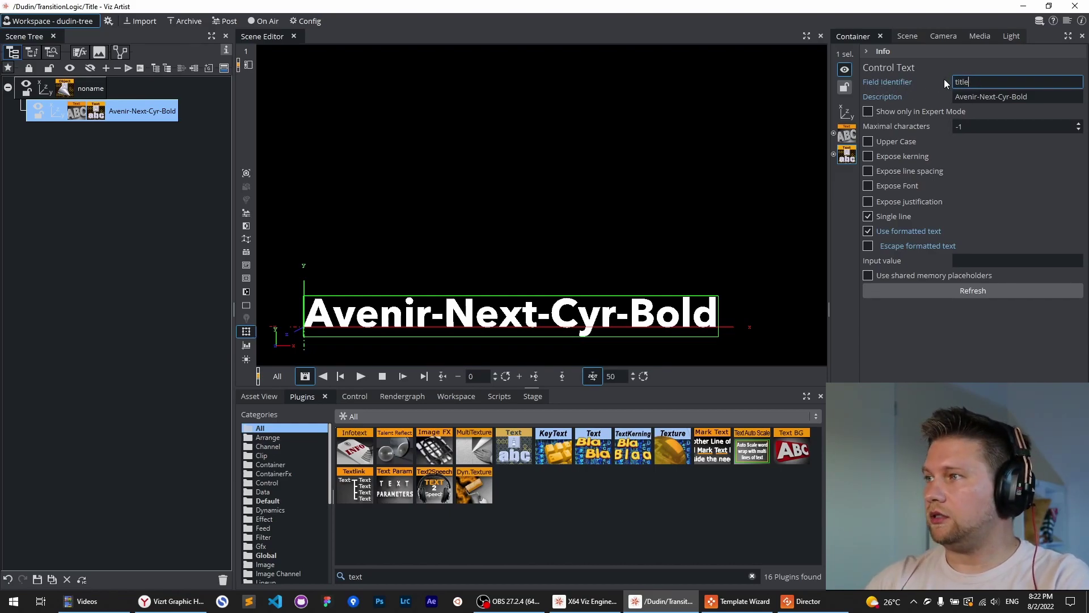
- Turn off formatted text, set input value XXX, and clear the description
left_click(868, 231)
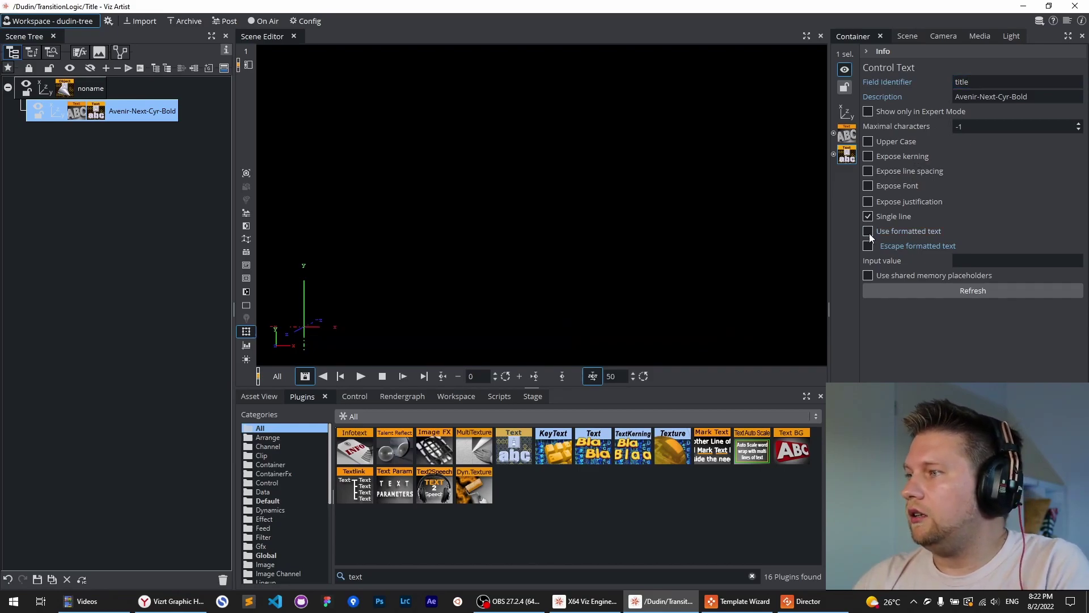
left_click(970, 248)
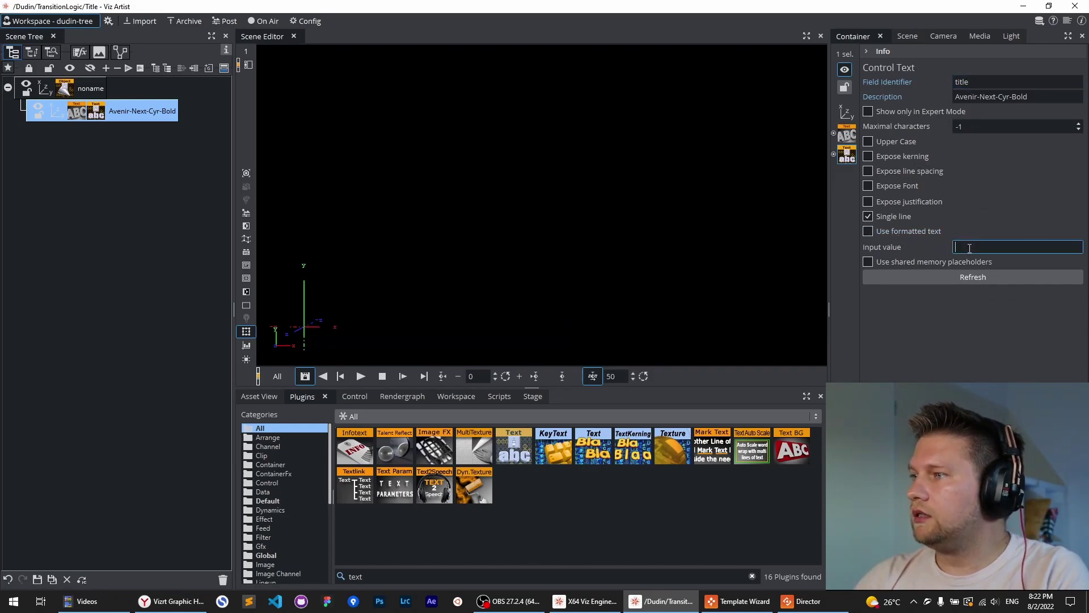
type("XXX")
key("Return")
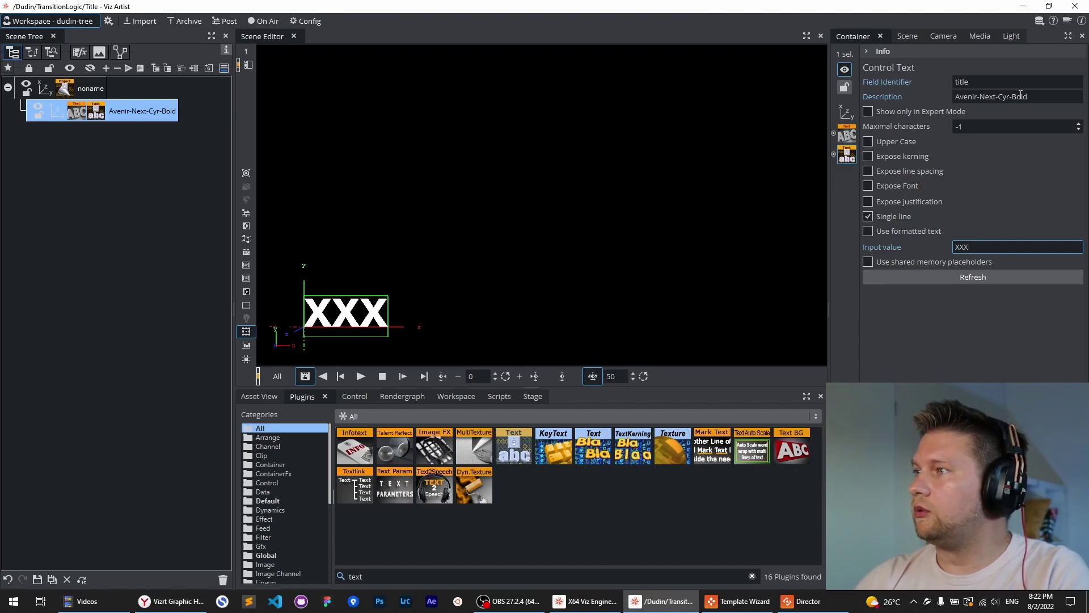
left_click(1021, 95)
key("BackSpace")
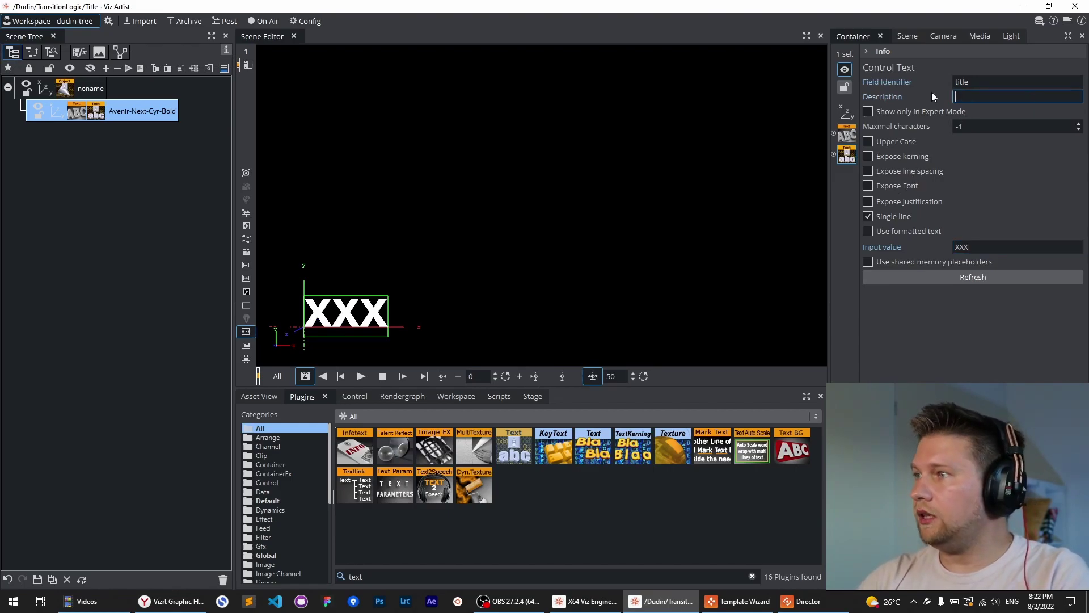
left_click(69, 90)
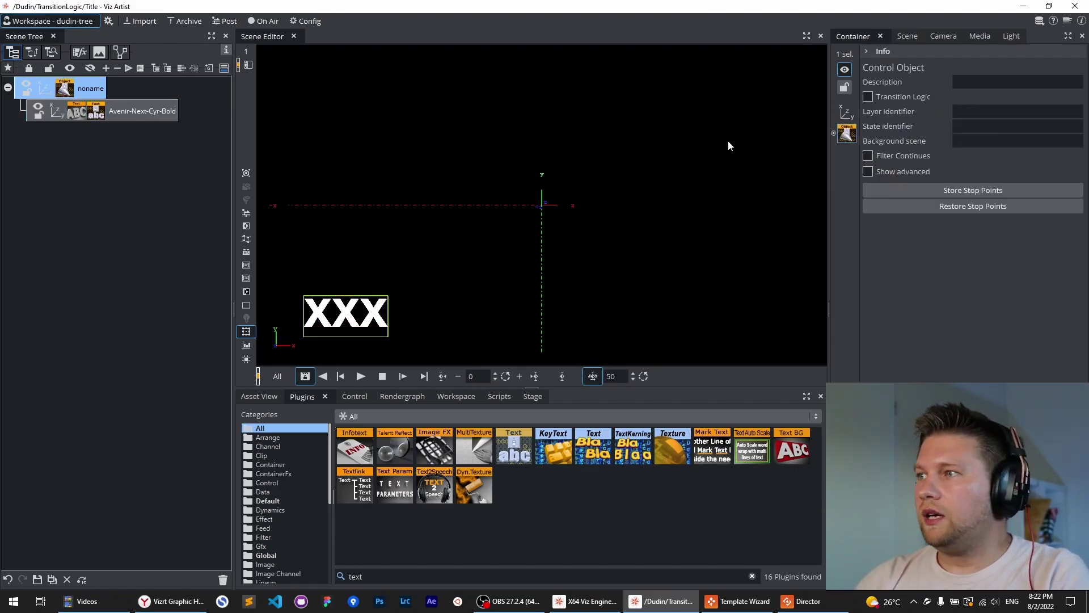
- Enable Transition Logic with layer Title, state IN, background MAIN, and save the scene
left_click(869, 98)
left_click(972, 110)
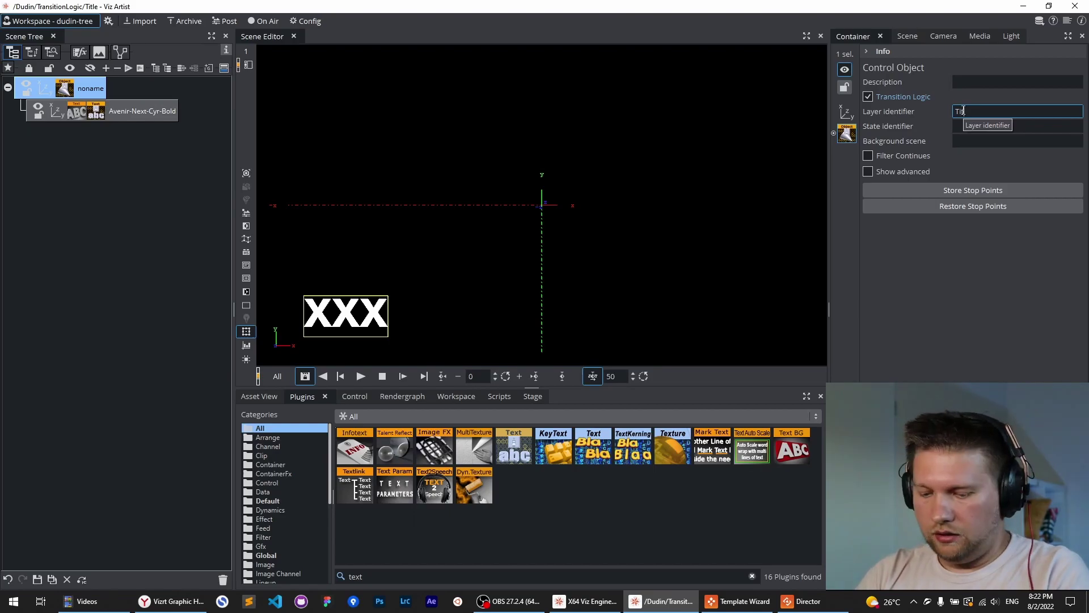
type("tle")
key("Tab")
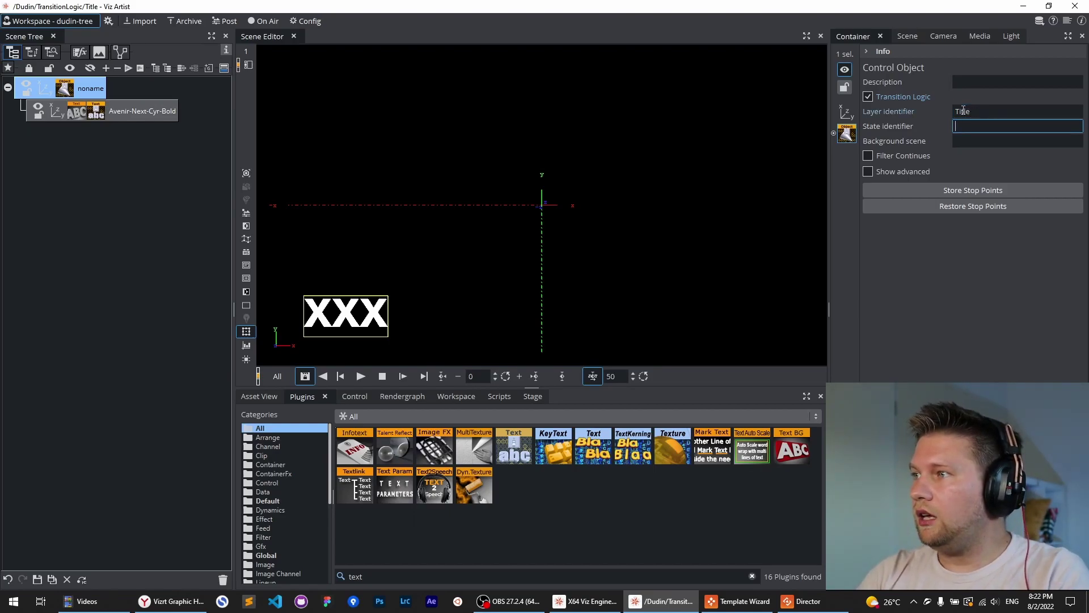
key("Tab")
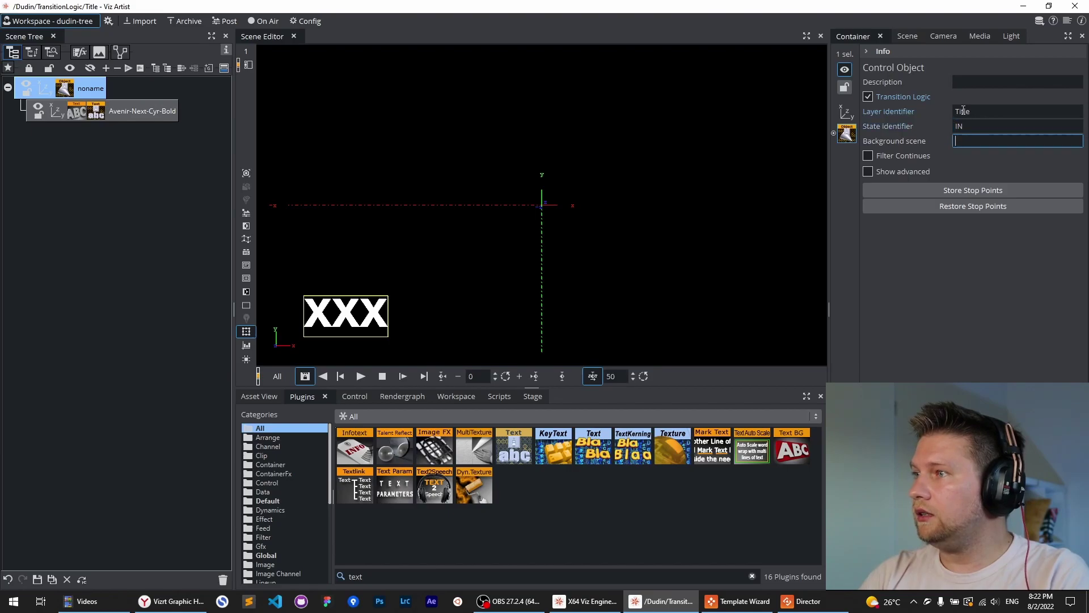
type("MAIN")
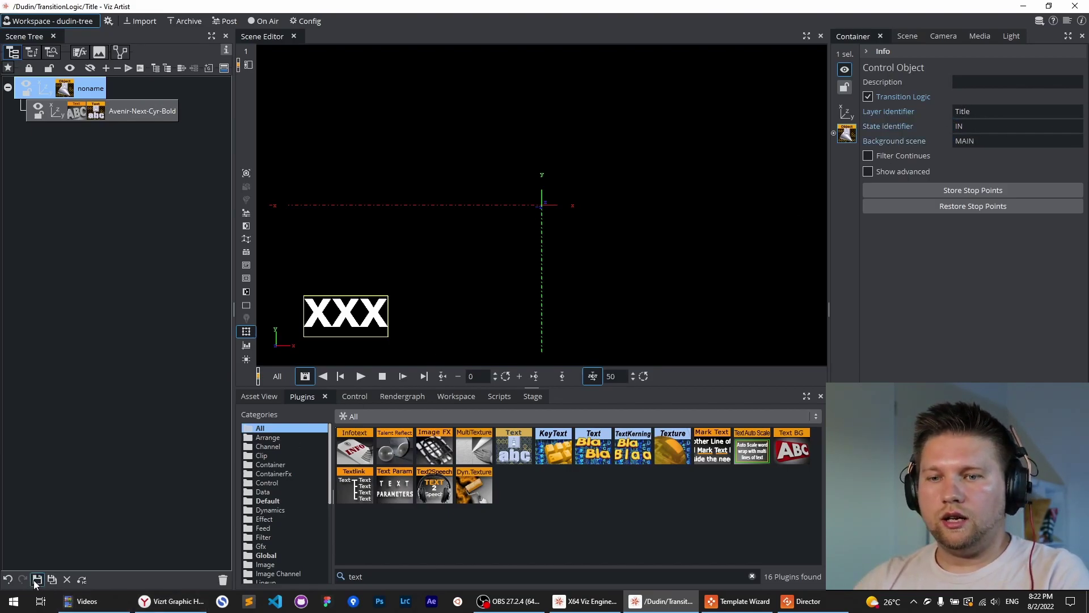
left_click(37, 579)
- Close the scene and start a new Template Wizard template with the Title scene
left_click(67, 579)
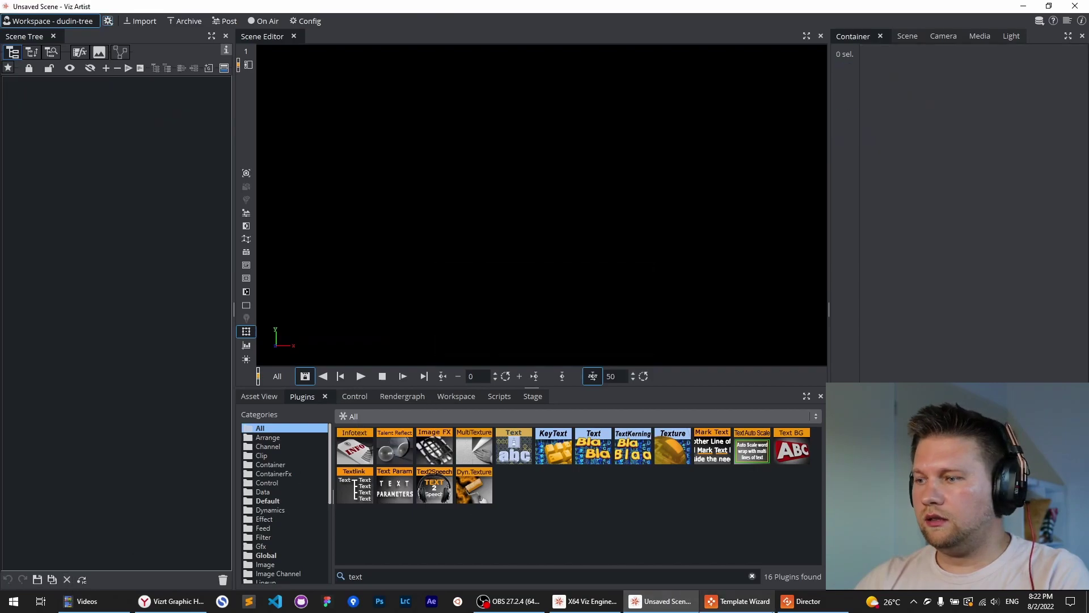
left_click(753, 603)
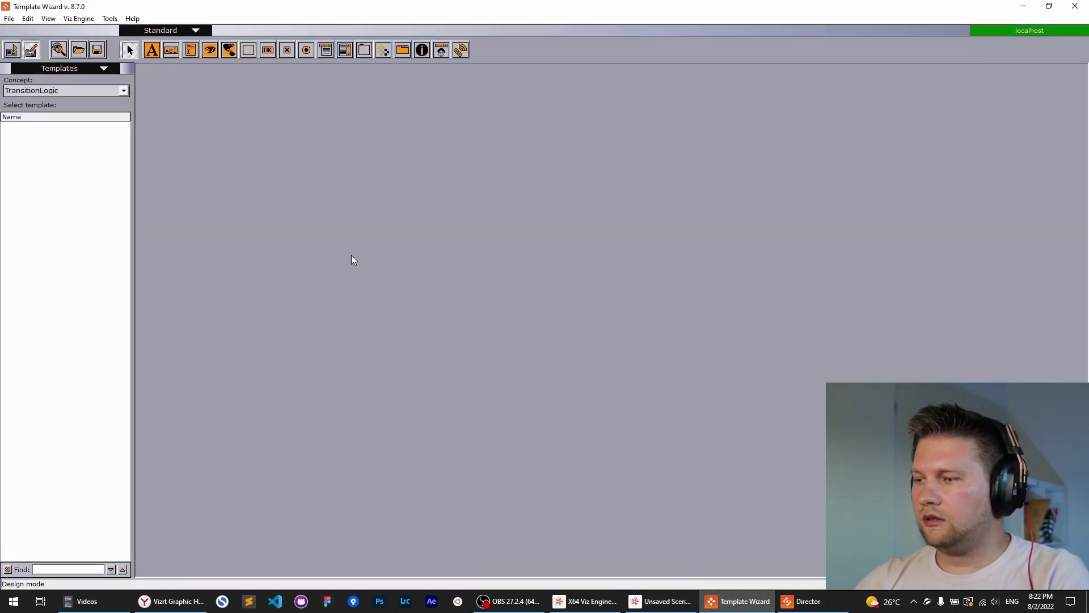
left_click(58, 50)
left_click(431, 224)
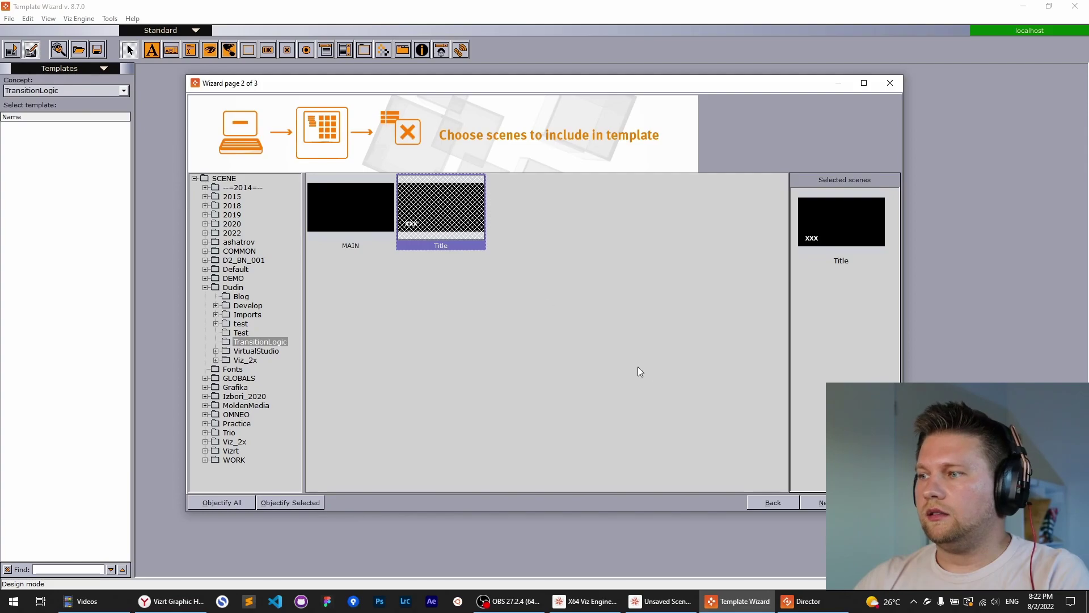
- Switch Viz Artist to on-air renderer output, then advance past scene selection
left_click(664, 600)
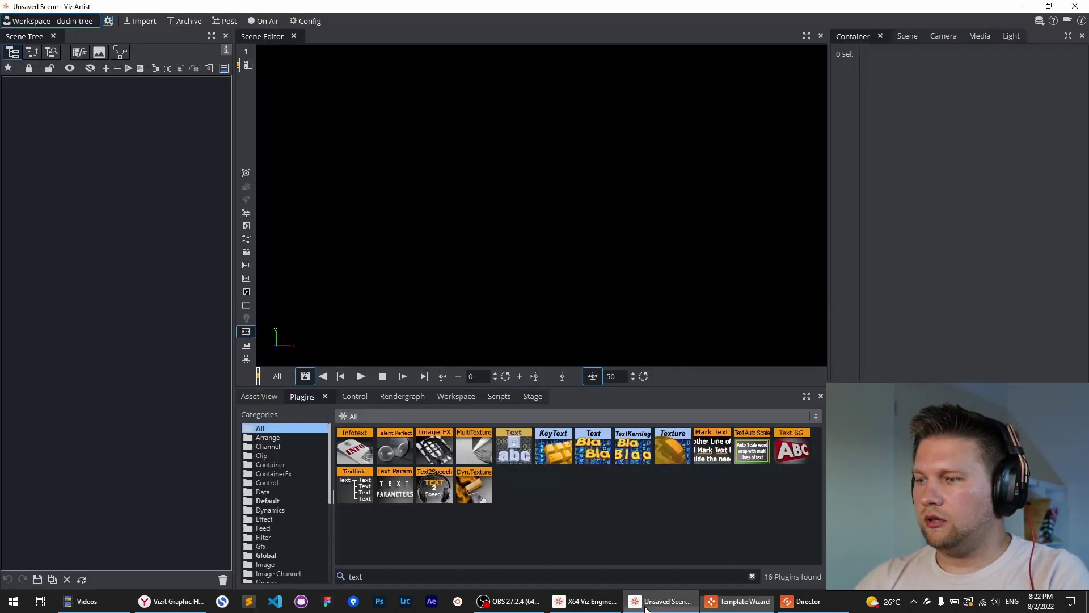
left_click(263, 21)
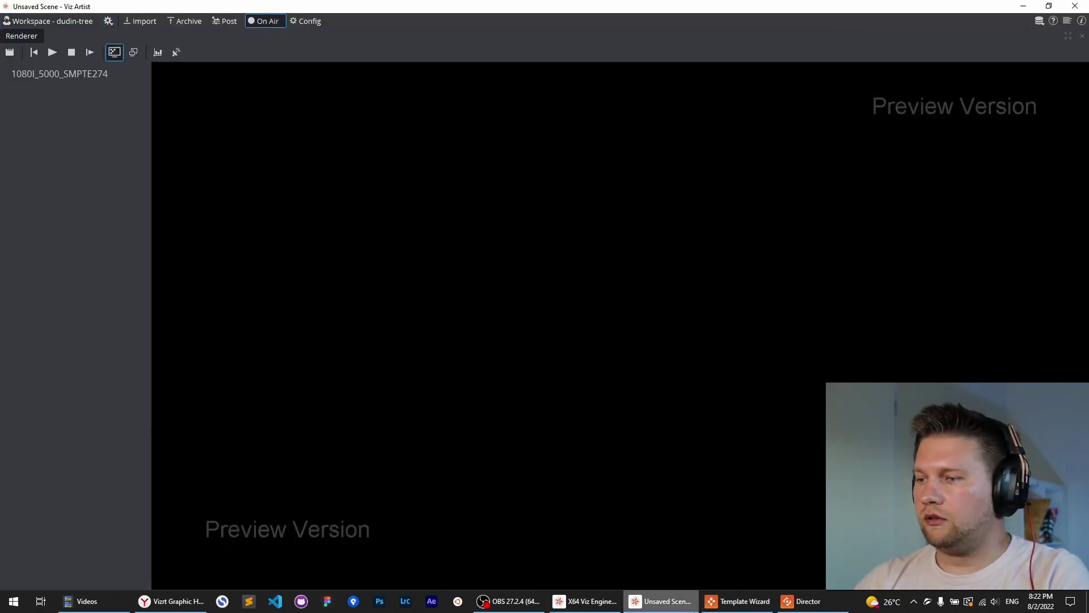
left_click(737, 601)
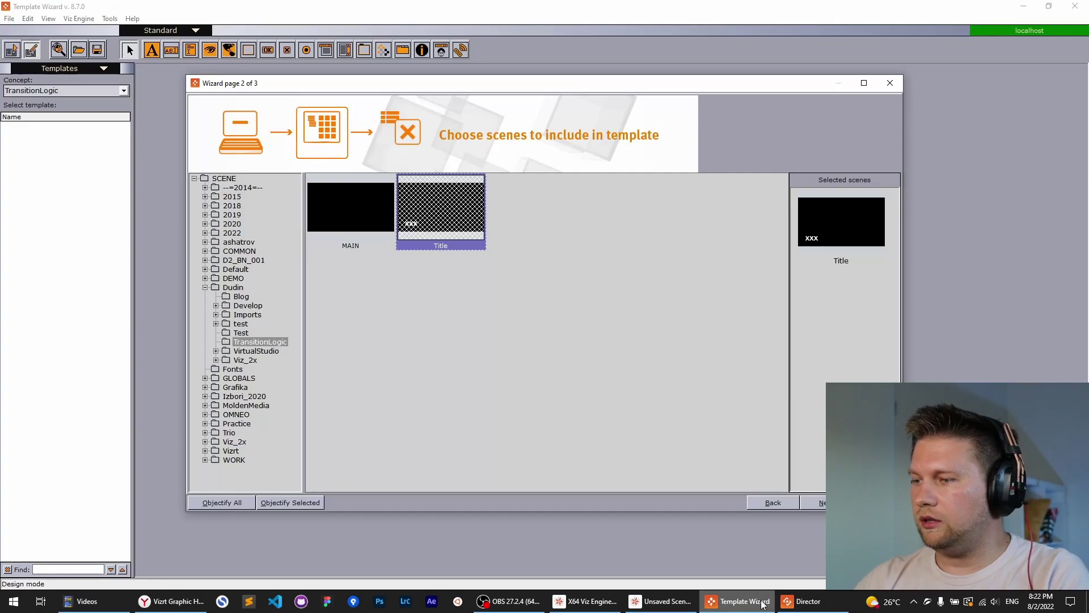
left_click(823, 502)
- Make the title_text edit field 31 tall and shrink the design form around it
left_click(823, 503)
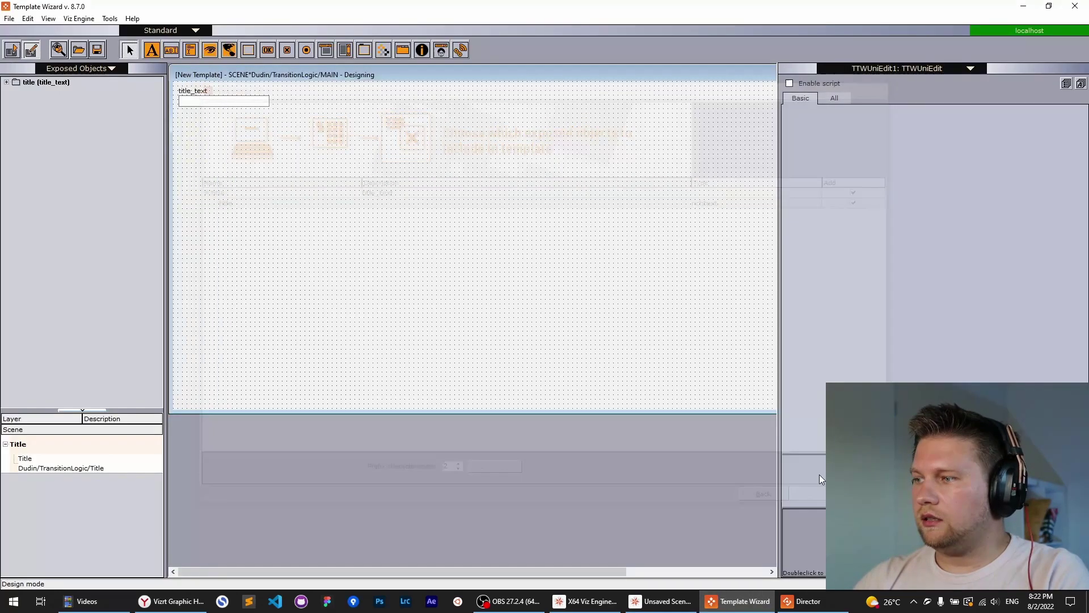
left_click(248, 102)
left_click(834, 98)
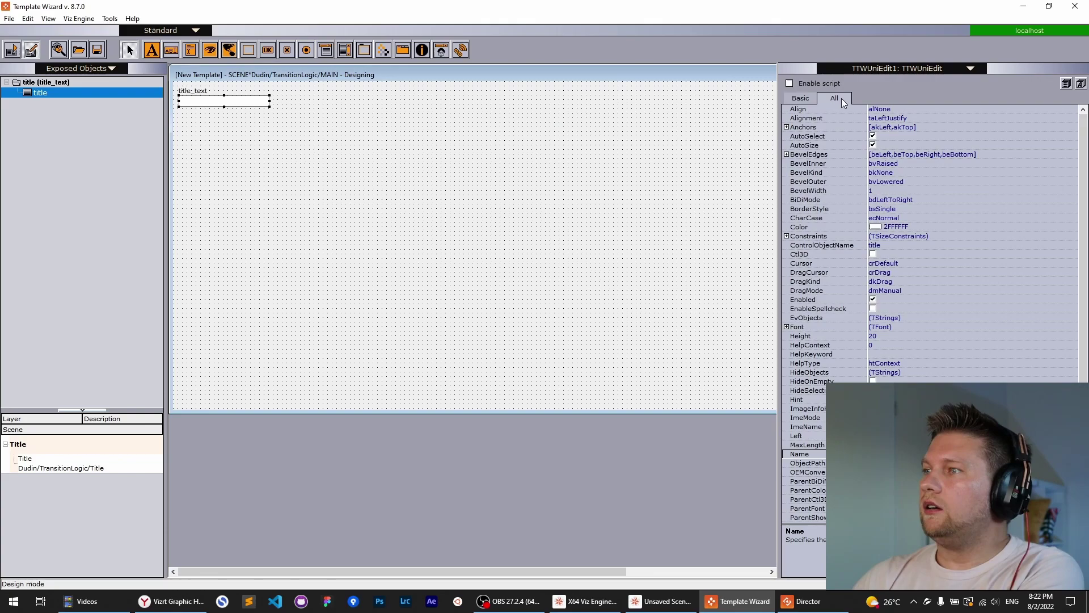
left_click(787, 326)
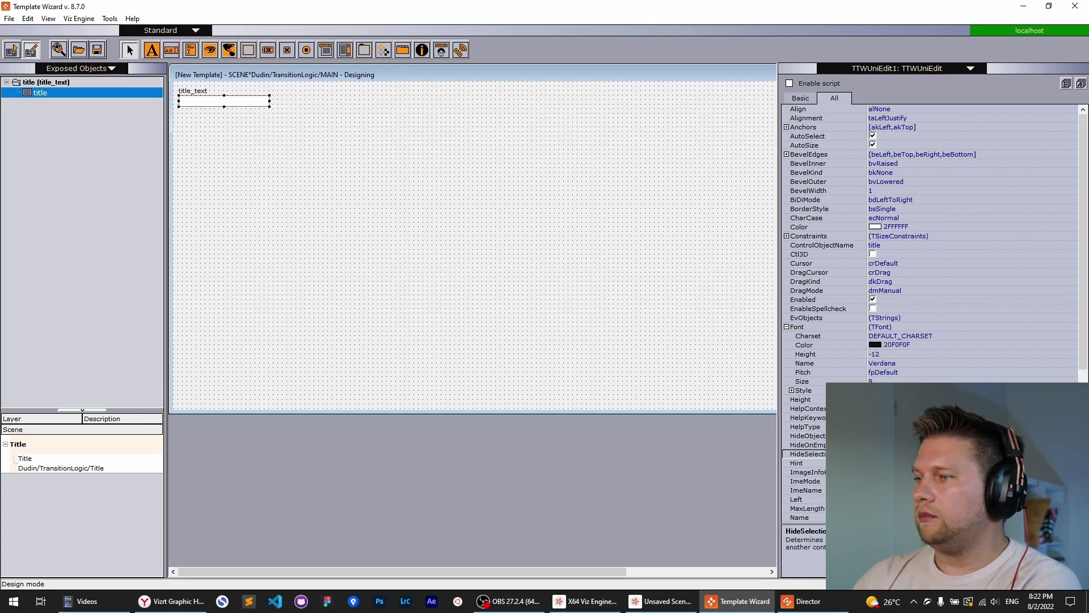
left_click_drag(270, 107, 341, 104)
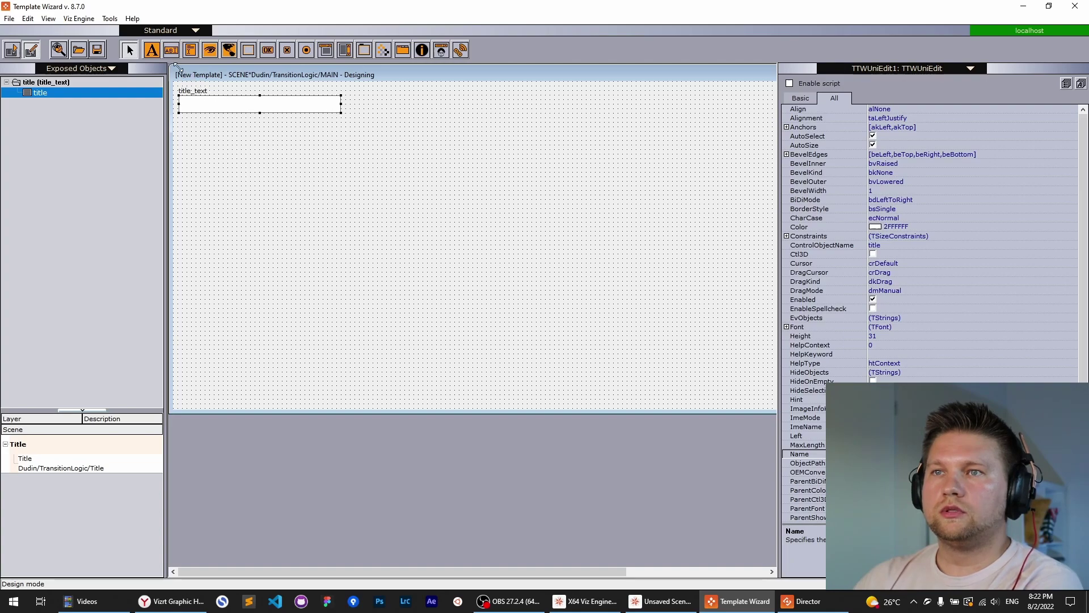
left_click_drag(178, 67, 210, 87)
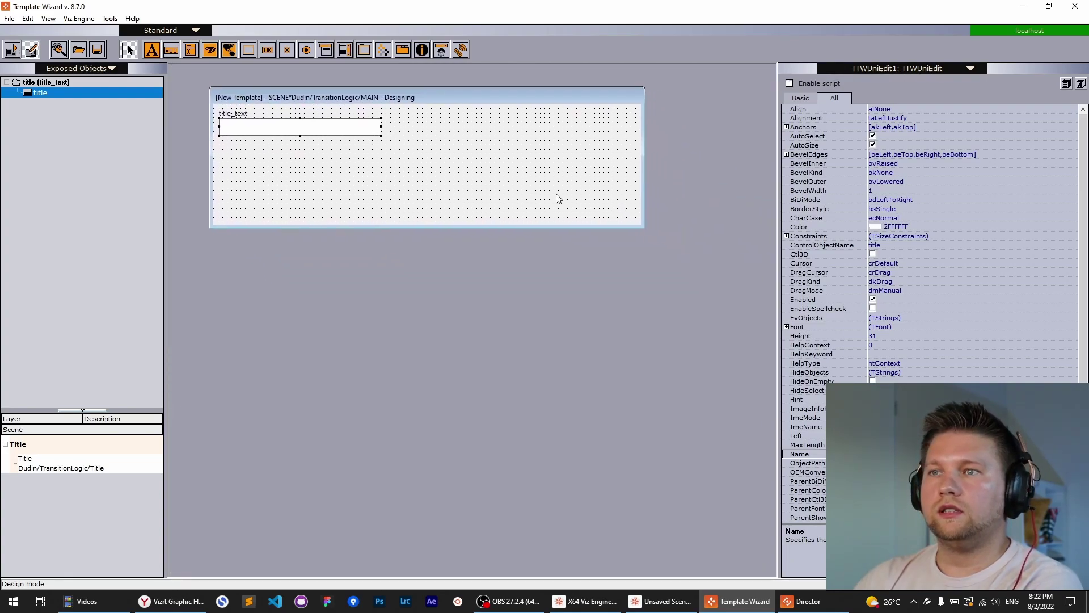
left_click_drag(646, 228, 400, 152)
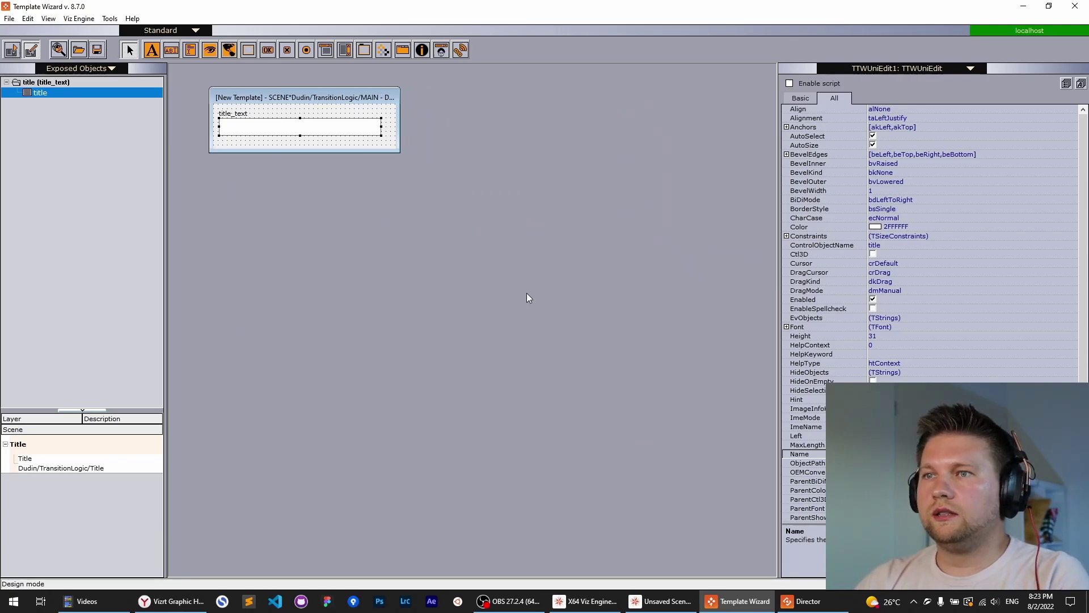
- Save the template as a new template named Title
key("ctrl+s")
type("Title")
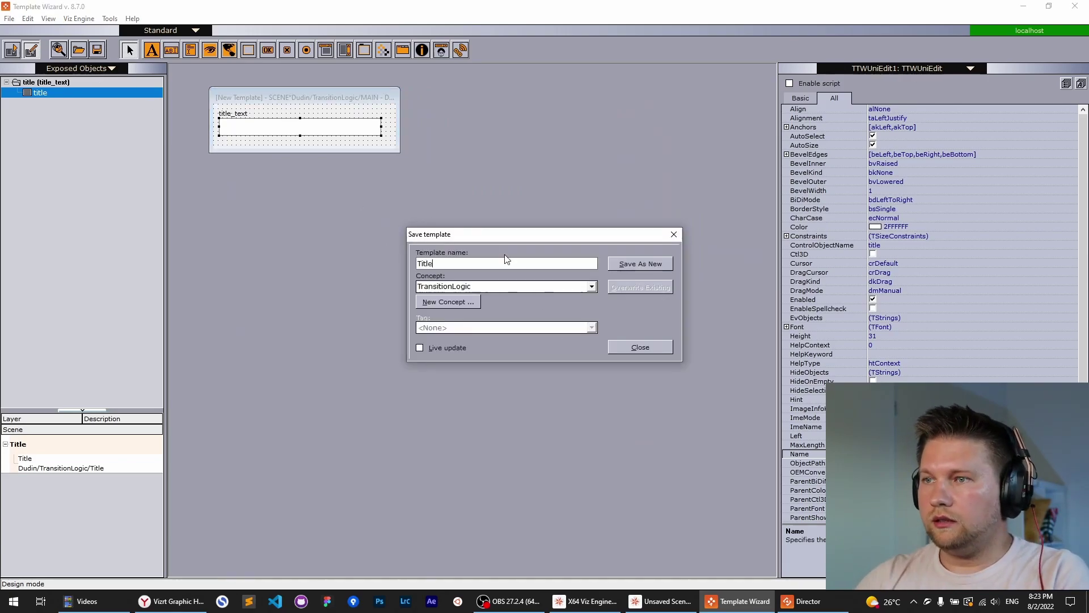
left_click(646, 268)
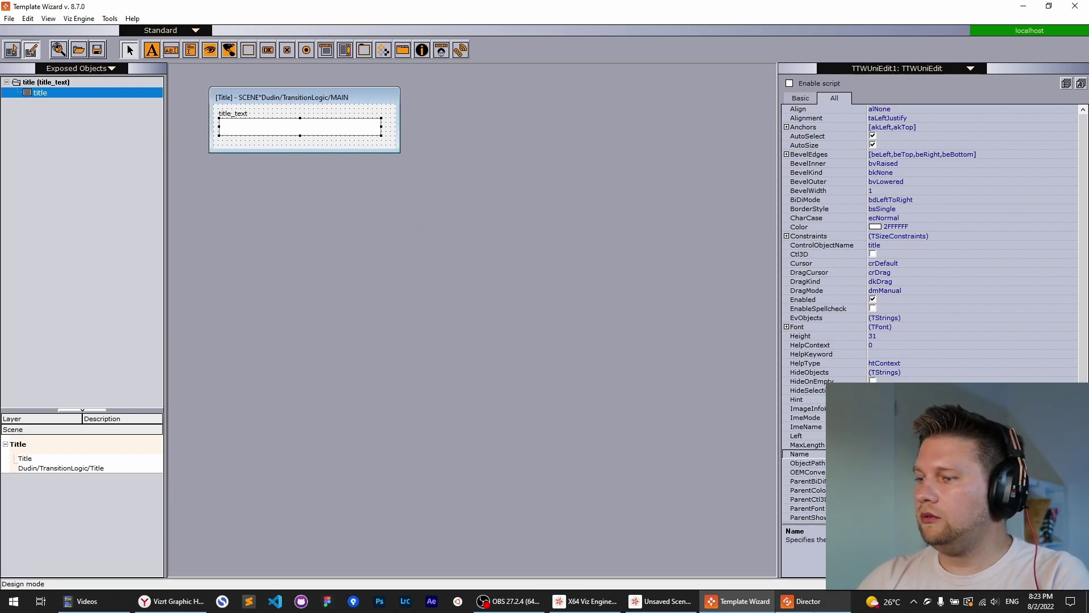
- In Viz Director, keep the TransitionLogic concept and open the Title template
left_click(803, 601)
left_click(35, 129)
left_click(66, 139)
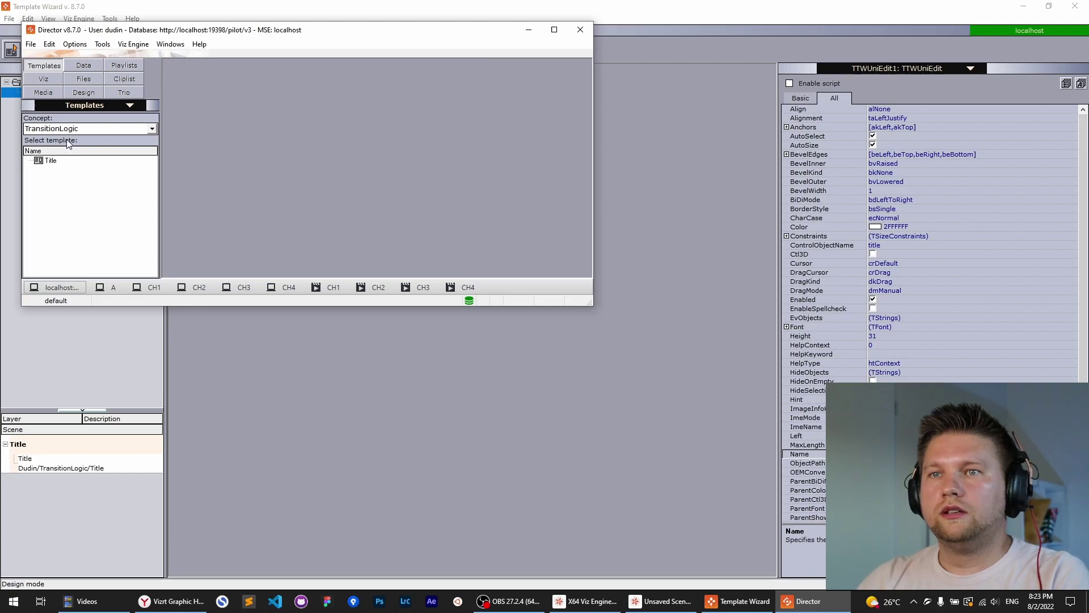
double_click(71, 162)
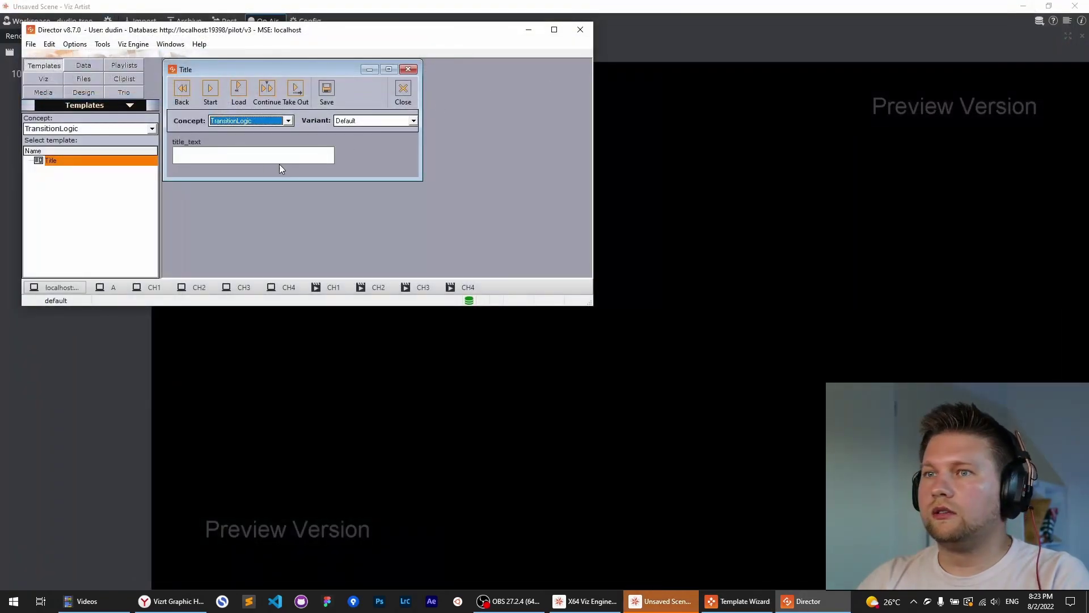
- Set title_text to 123123123, play it on air, then take it out
left_click(263, 157)
type("123123123")
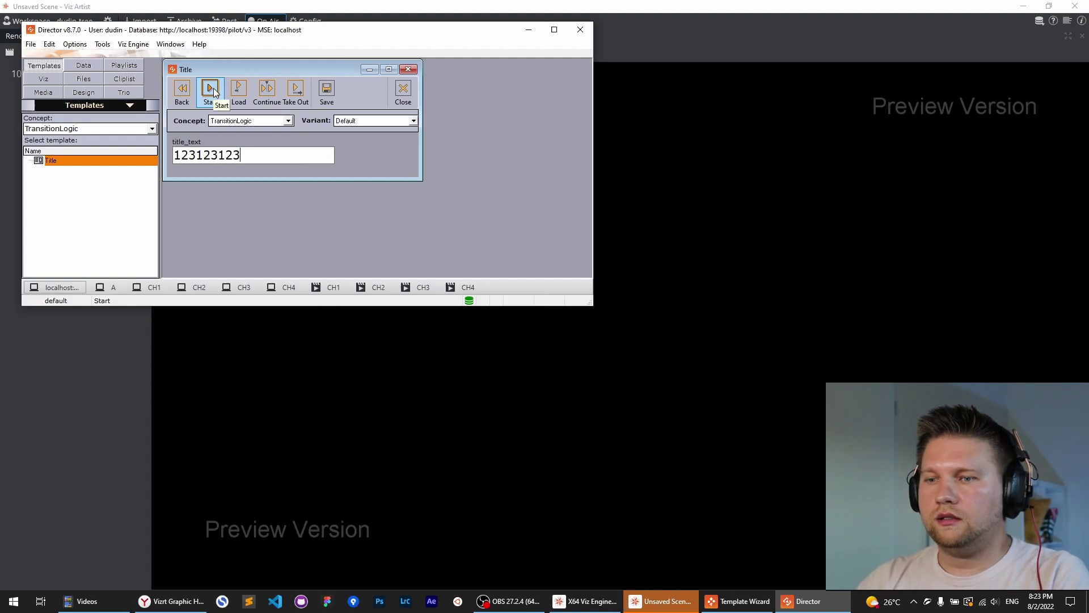
left_click(213, 87)
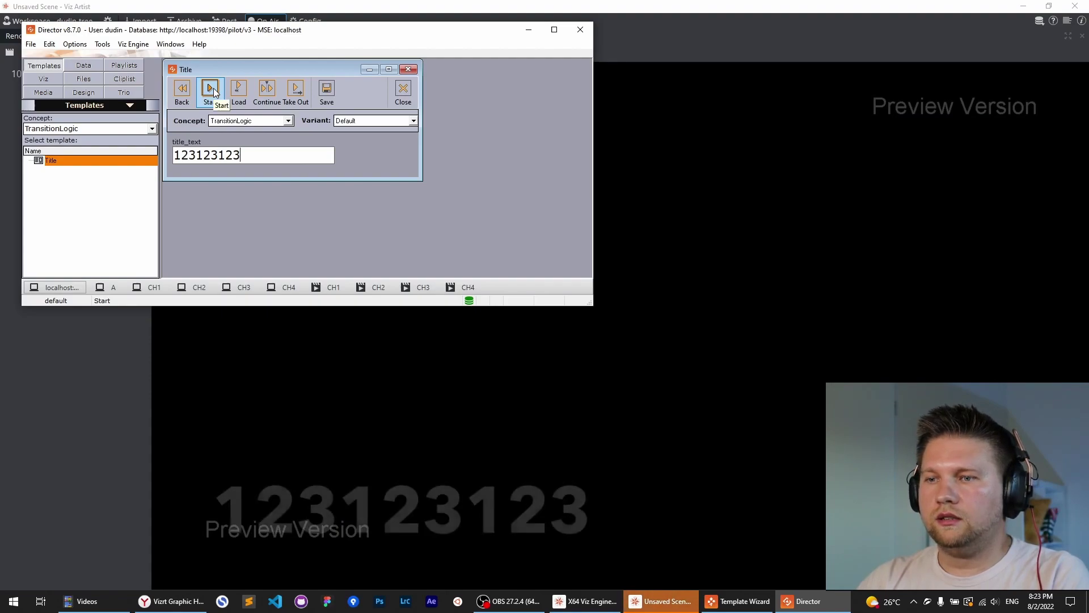
left_click(295, 90)
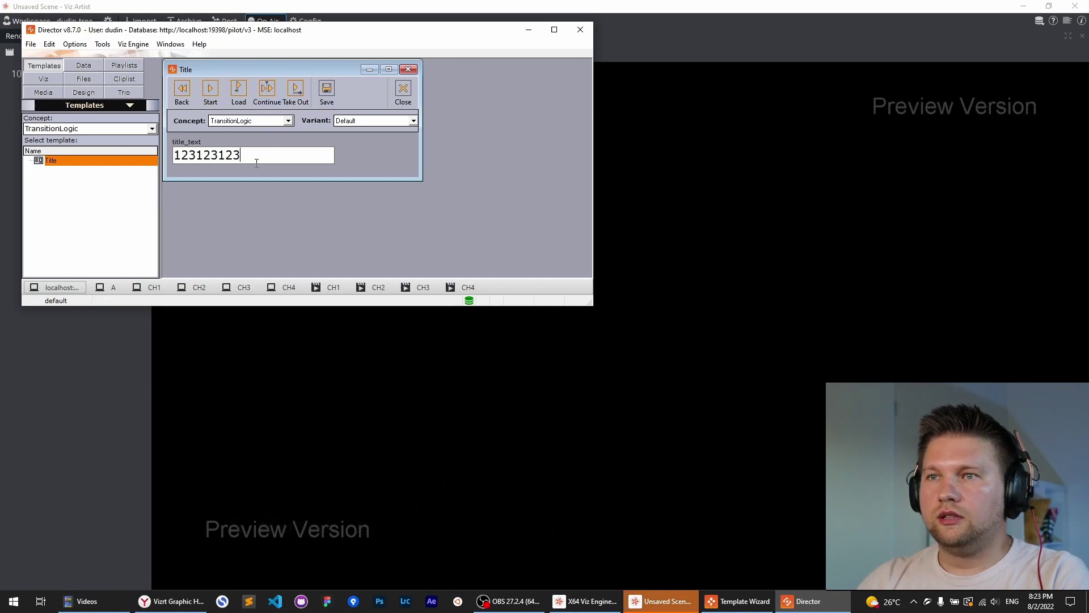
- Replace the title text with DFSDFDSFSG, play it on air, then take it out
left_click_drag(243, 155, 175, 155)
left_click(219, 93)
type("DFSDFDSFSG")
left_click(211, 92)
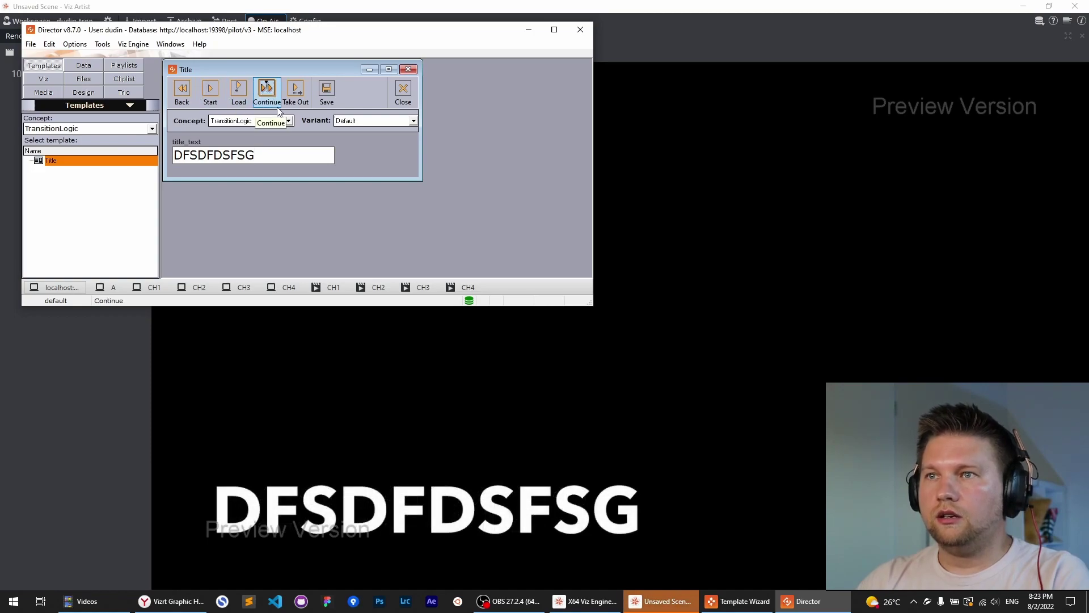
left_click(294, 92)
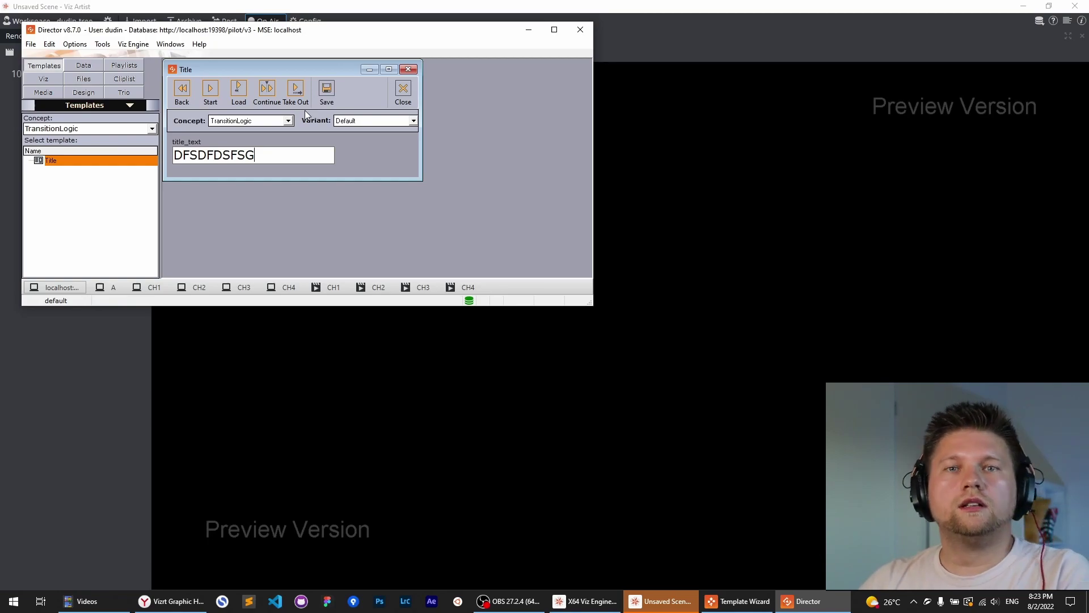
left_click_drag(329, 69, 339, 81)
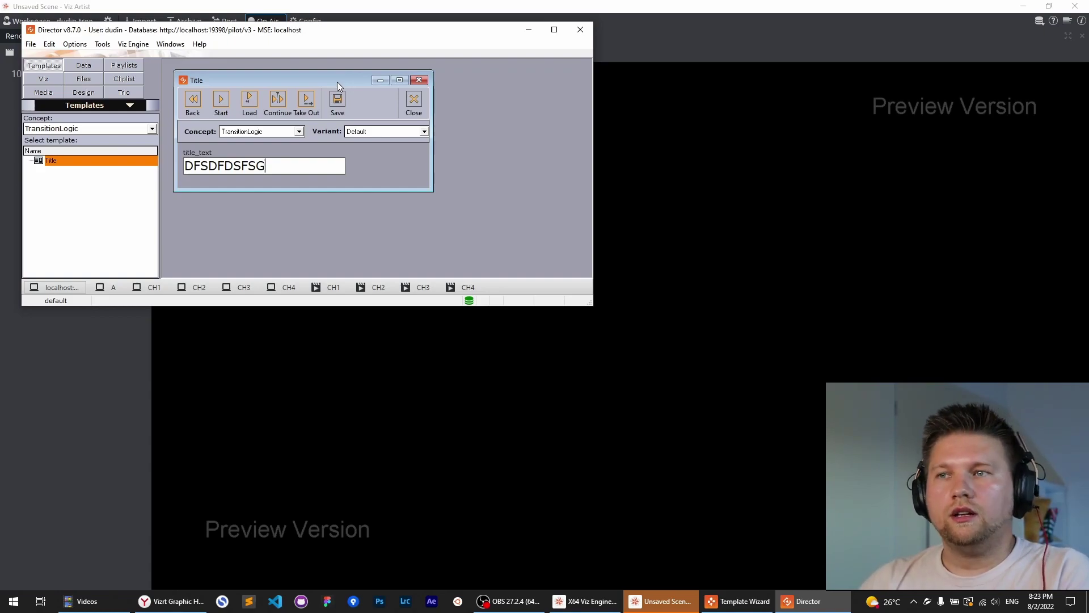
left_click_drag(332, 80, 331, 78)
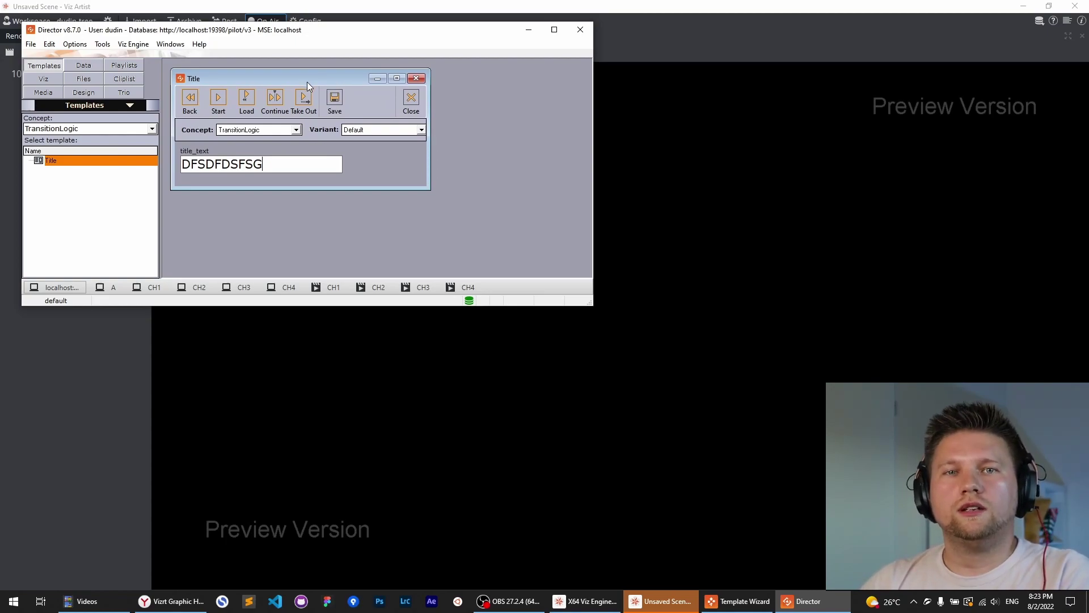
left_click_drag(308, 82, 305, 83)
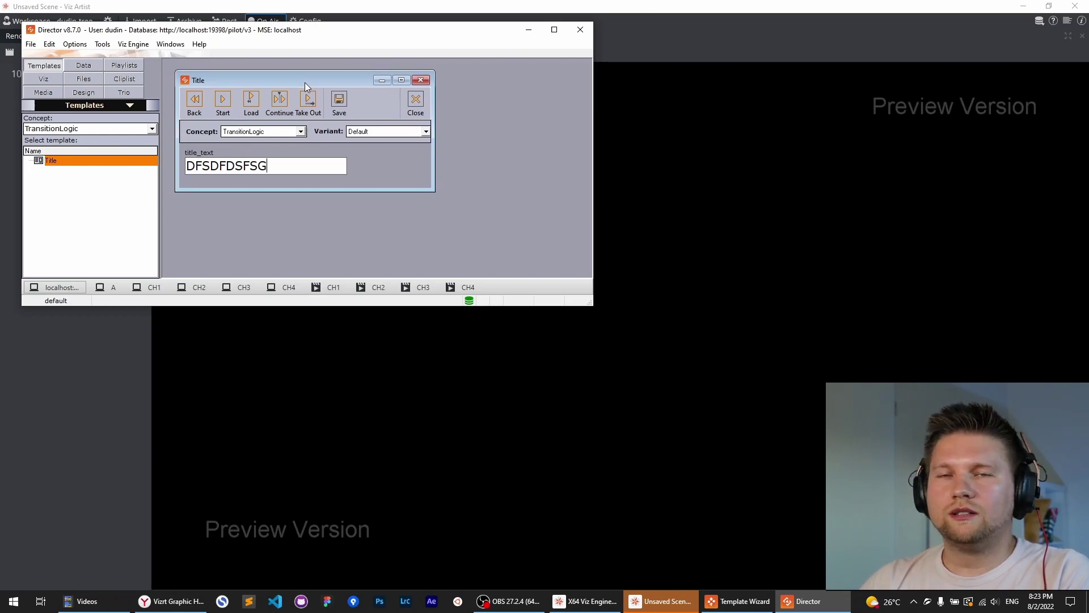